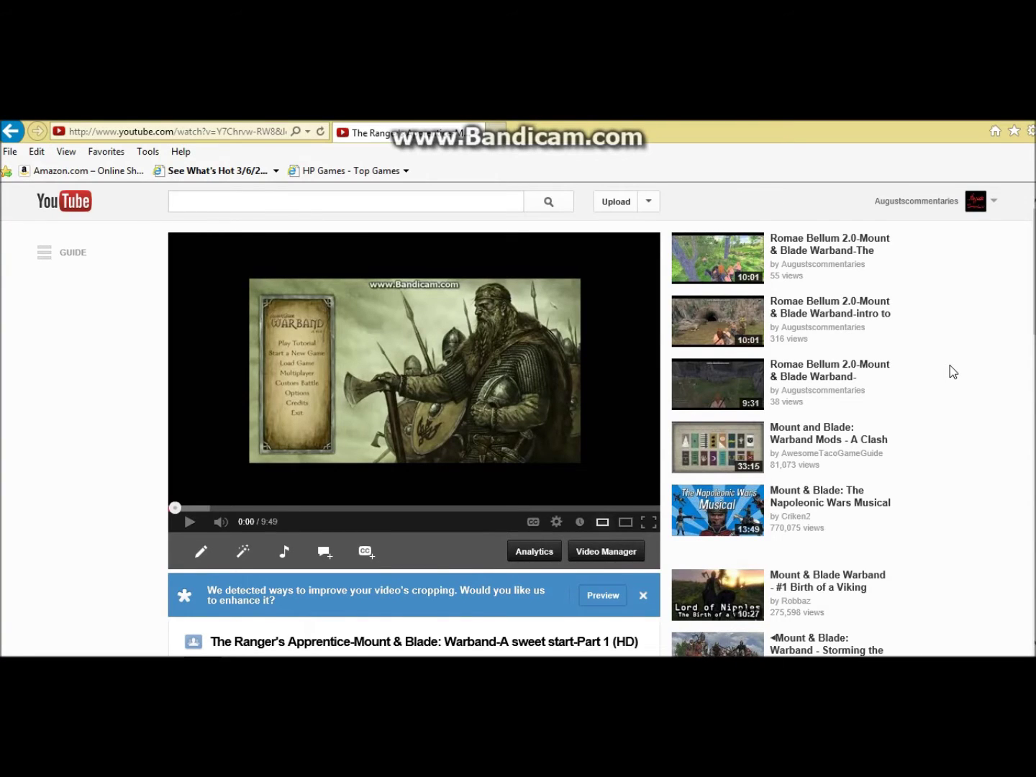
# Step: Scroll to the repository link and start downloading The Ranger's Apprentice - Warband - V3.20
pyautogui.scroll(-2, 950, 369)
pyautogui.scroll(-4, 950, 367)
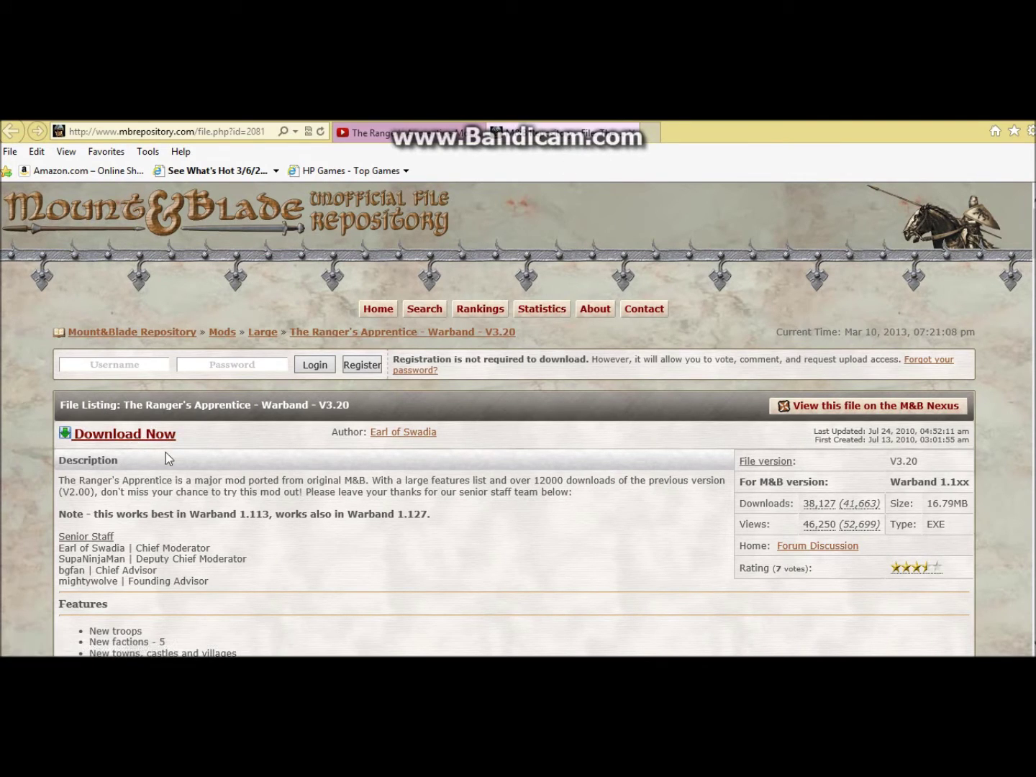
pyautogui.click(95, 436)
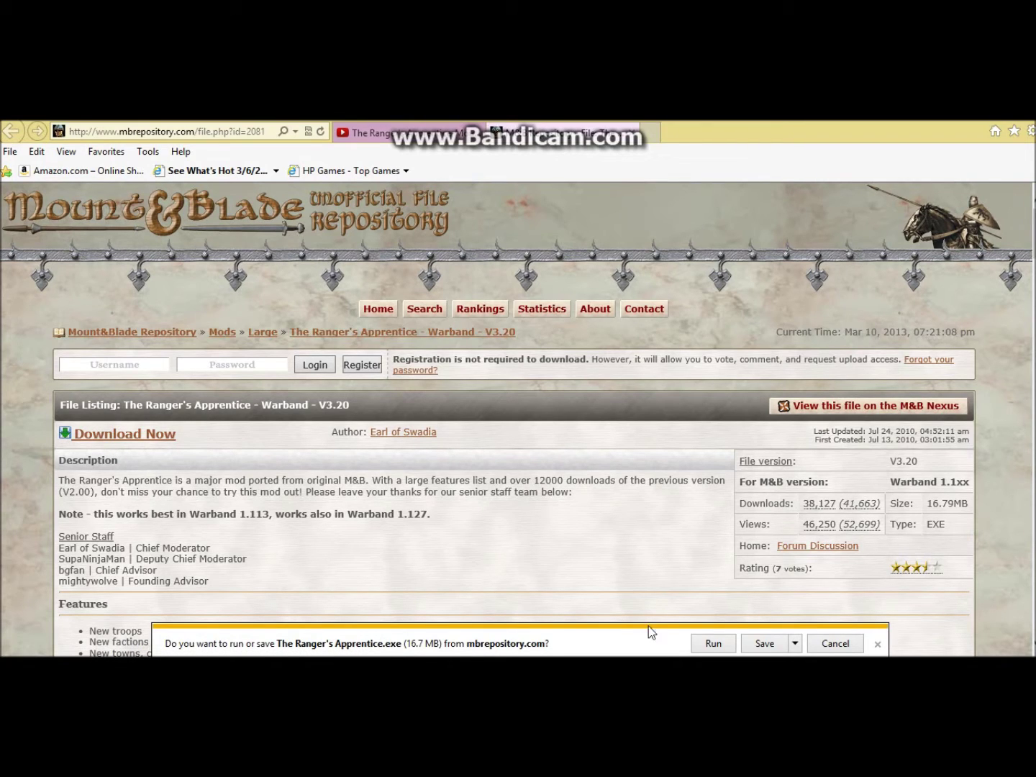
# Step: Run the downloaded The Ranger's Apprentice.exe self-extracting archive
pyautogui.click(708, 646)
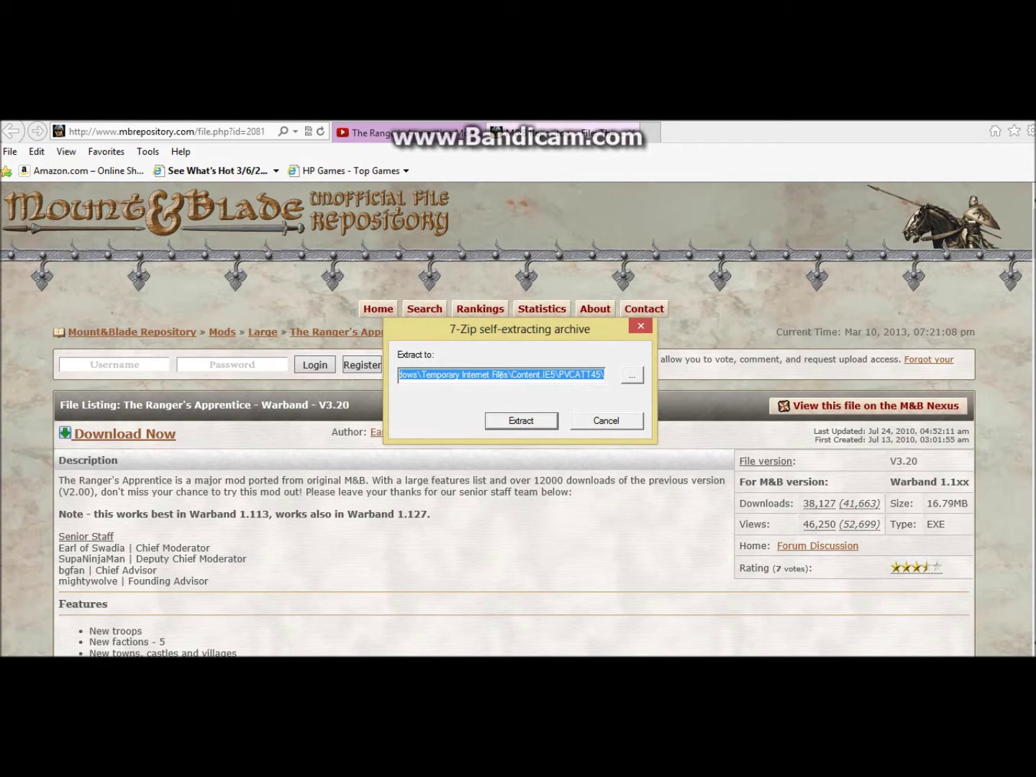
# Step: Extract The Ranger's Apprentice to the Desktop folder, then reveal the desktop
pyautogui.click(634, 376)
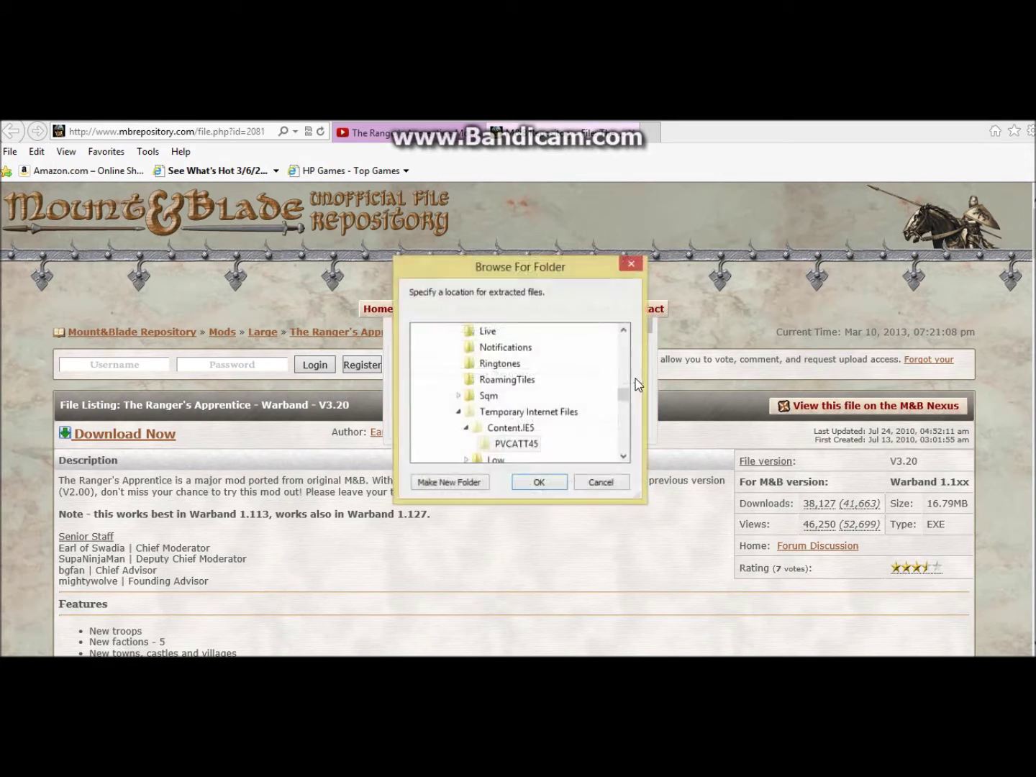
pyautogui.moveTo(624, 392); pyautogui.dragTo(624, 336)
pyautogui.click(447, 332)
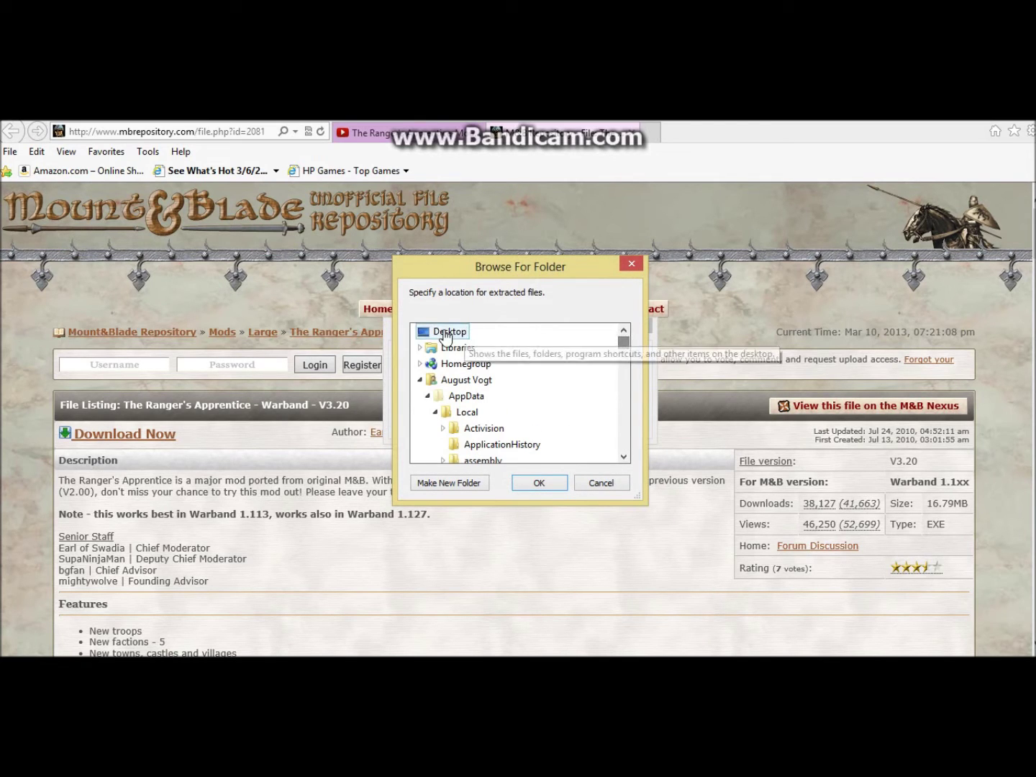
pyautogui.click(535, 484)
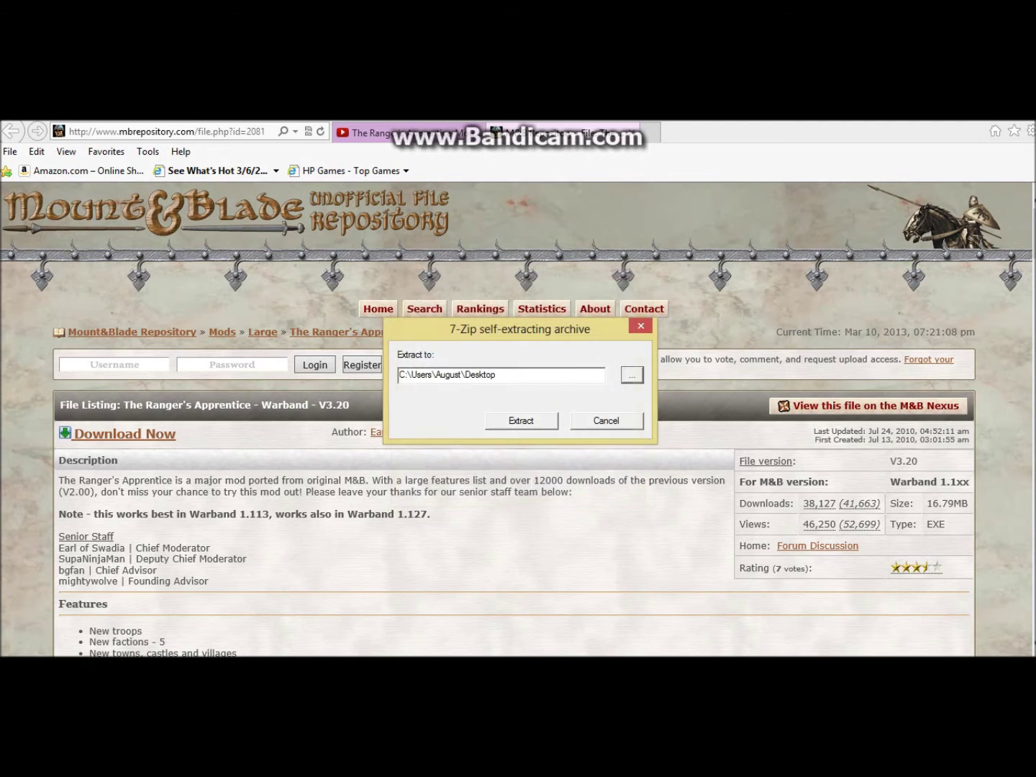
pyautogui.click(536, 424)
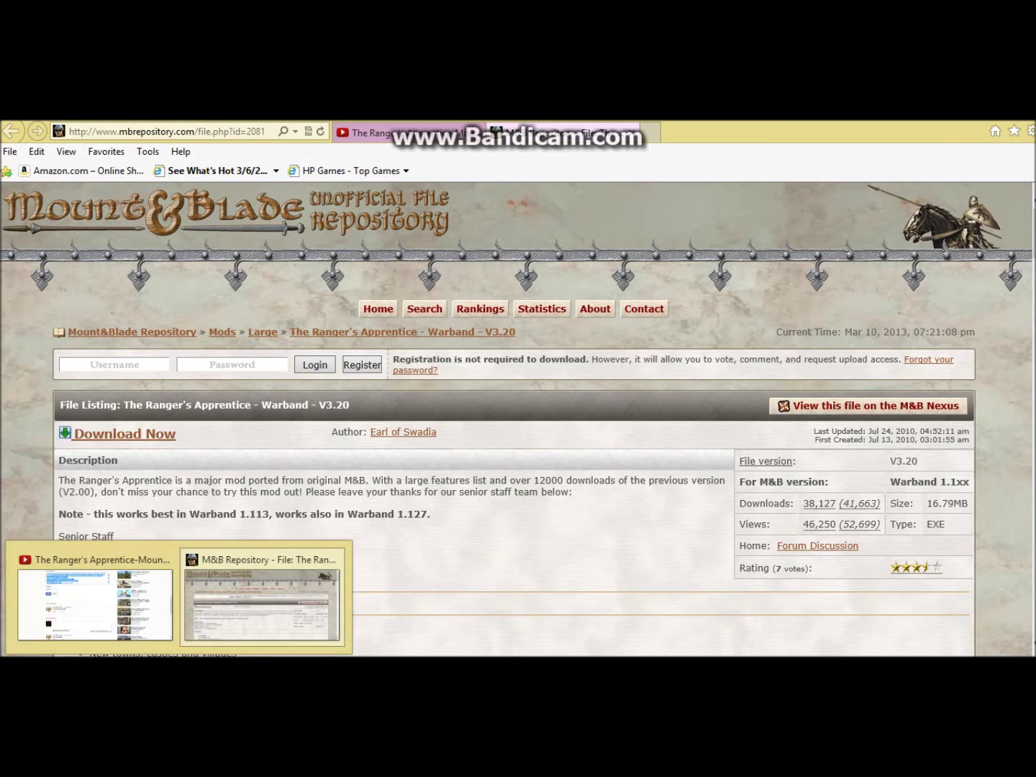
pyautogui.press('super+d')
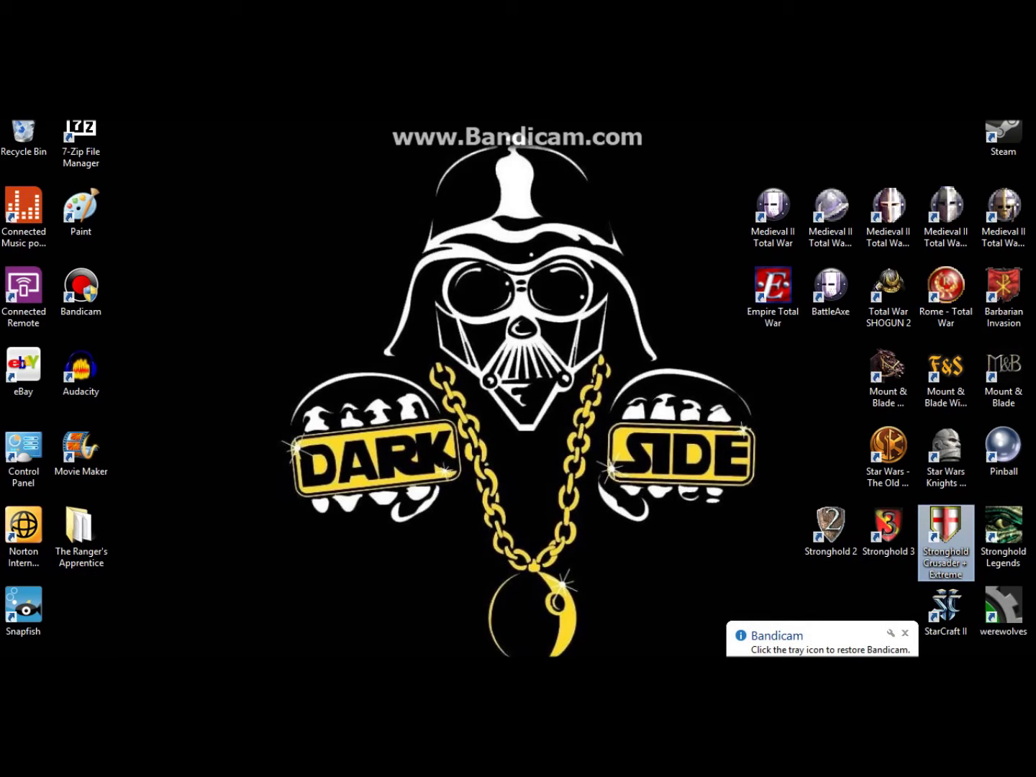
# Step: In File Explorer, browse from the C: drive through Program Files (x86) into Steam\steamapps
pyautogui.hotkey('alt', 'Tab')
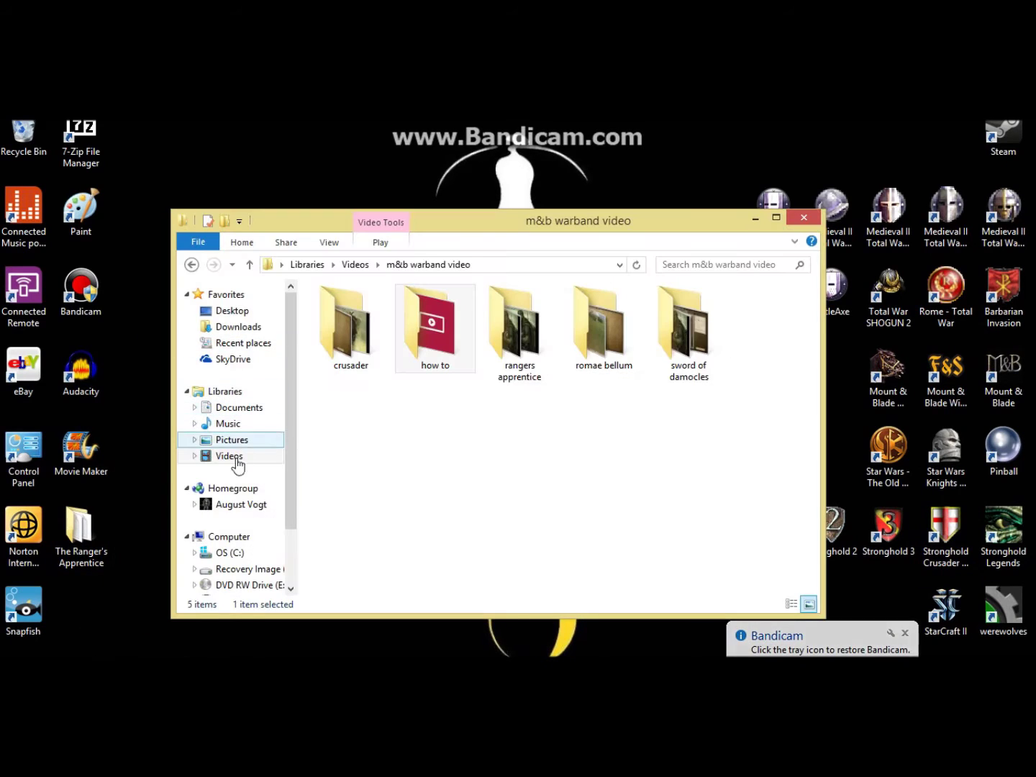
pyautogui.click(229, 553)
pyautogui.click(367, 378)
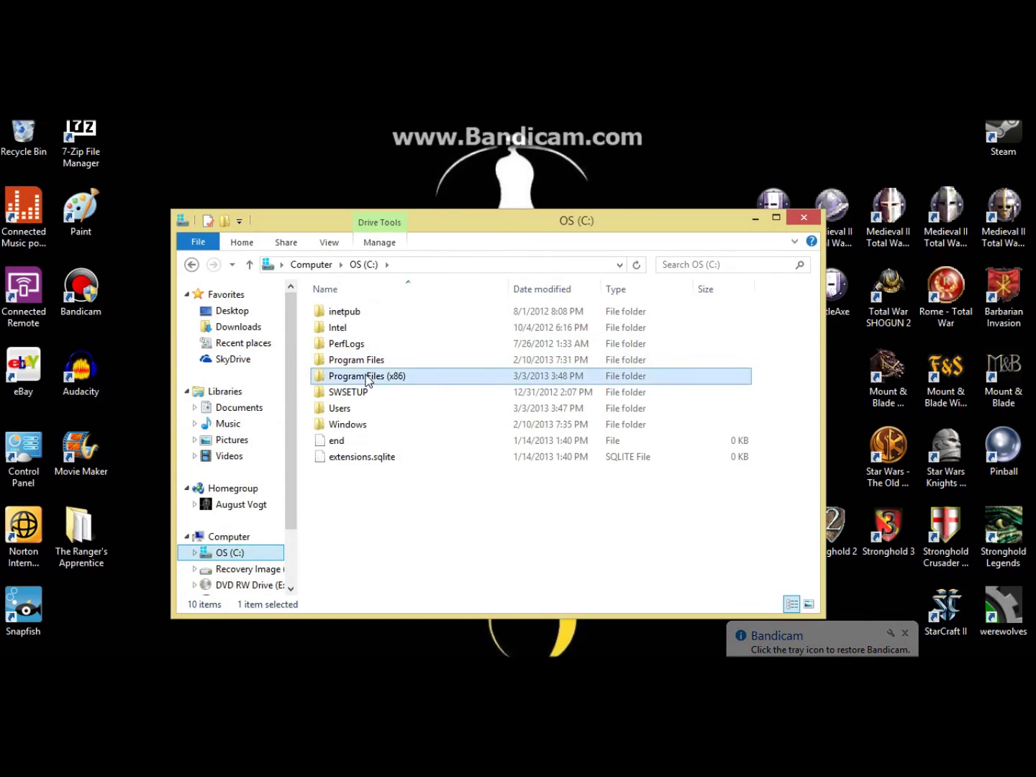
pyautogui.doubleClick(368, 378)
pyautogui.scroll(-8, 378, 382)
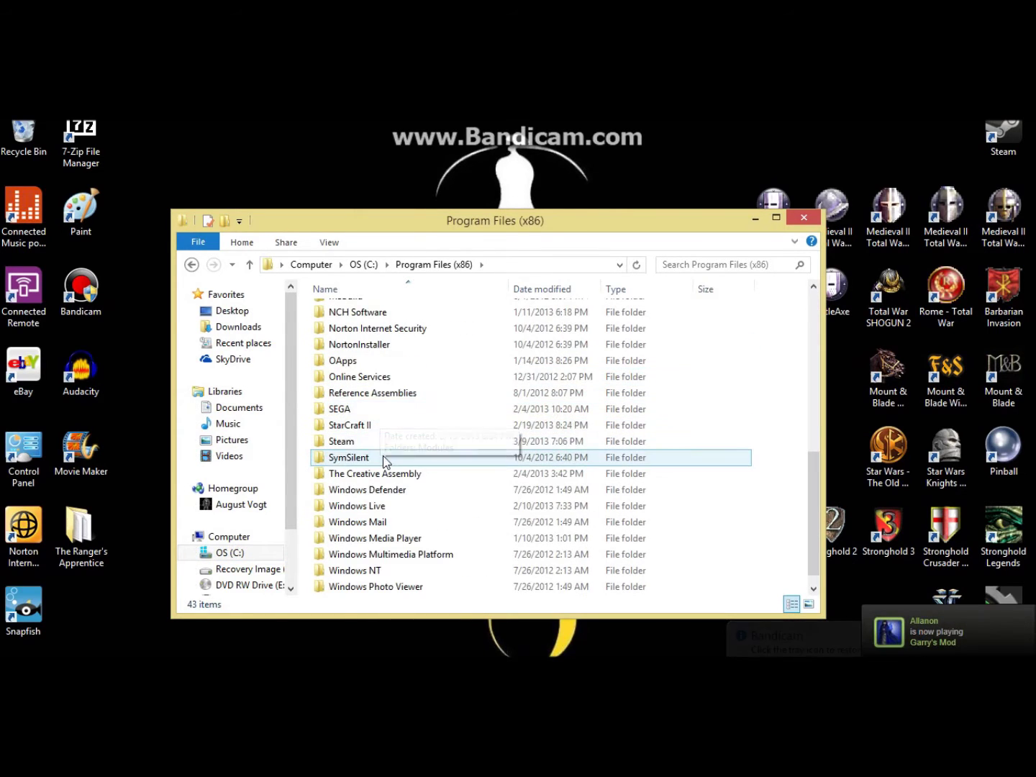
pyautogui.scroll(-1, 383, 457)
pyautogui.doubleClick(364, 424)
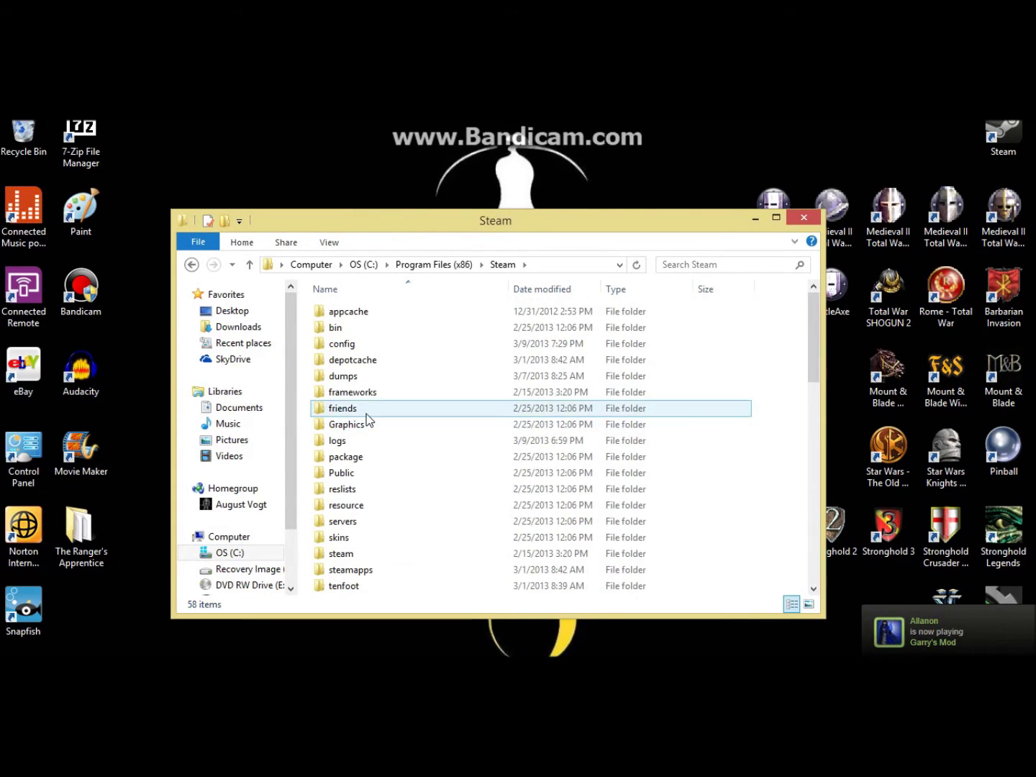
pyautogui.doubleClick(366, 570)
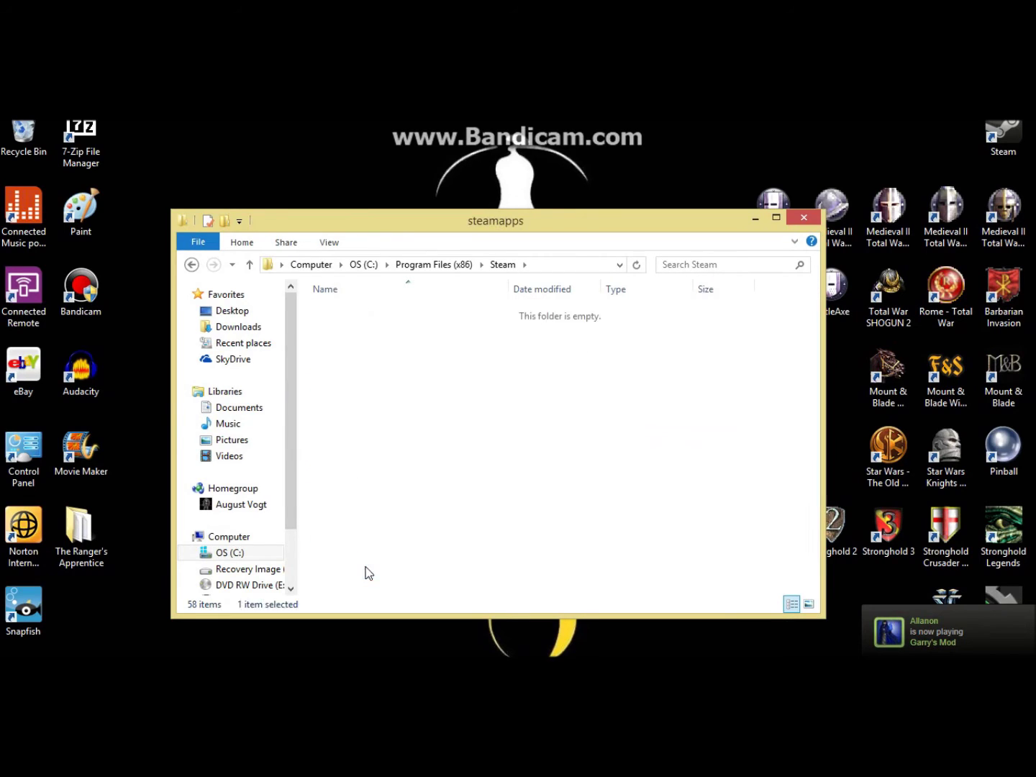
# Step: Move The Ranger's Apprentice folder into common\MountBlade Warband\Modules and close the window
pyautogui.click(365, 314)
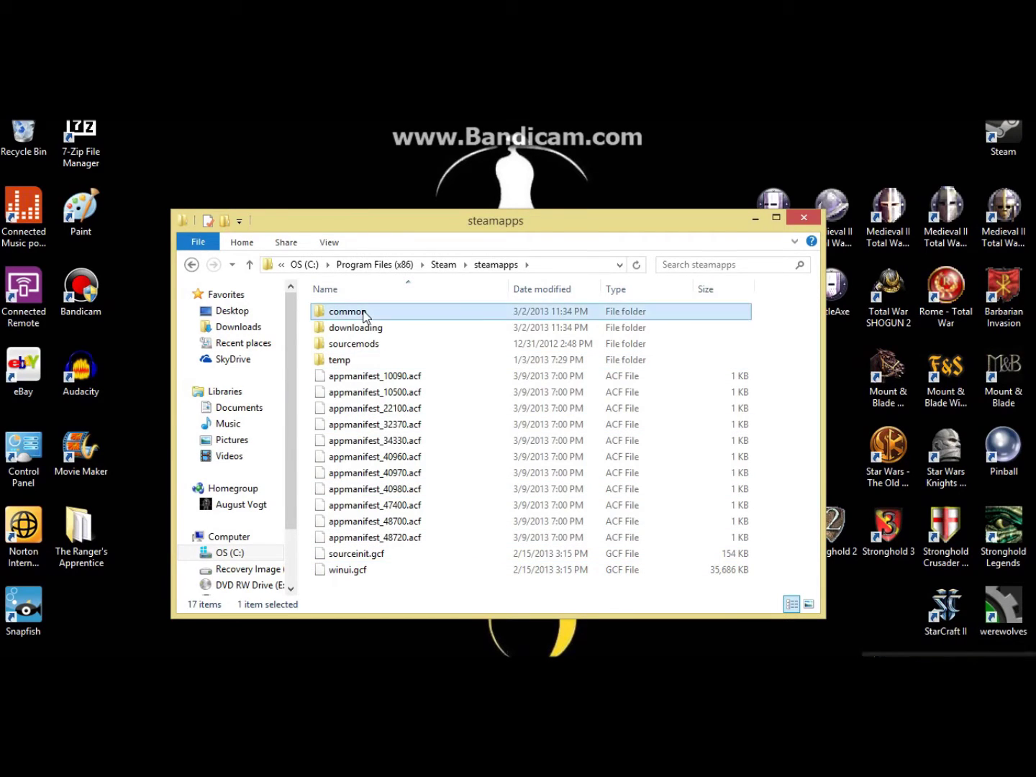
pyautogui.doubleClick(366, 314)
pyautogui.doubleClick(368, 377)
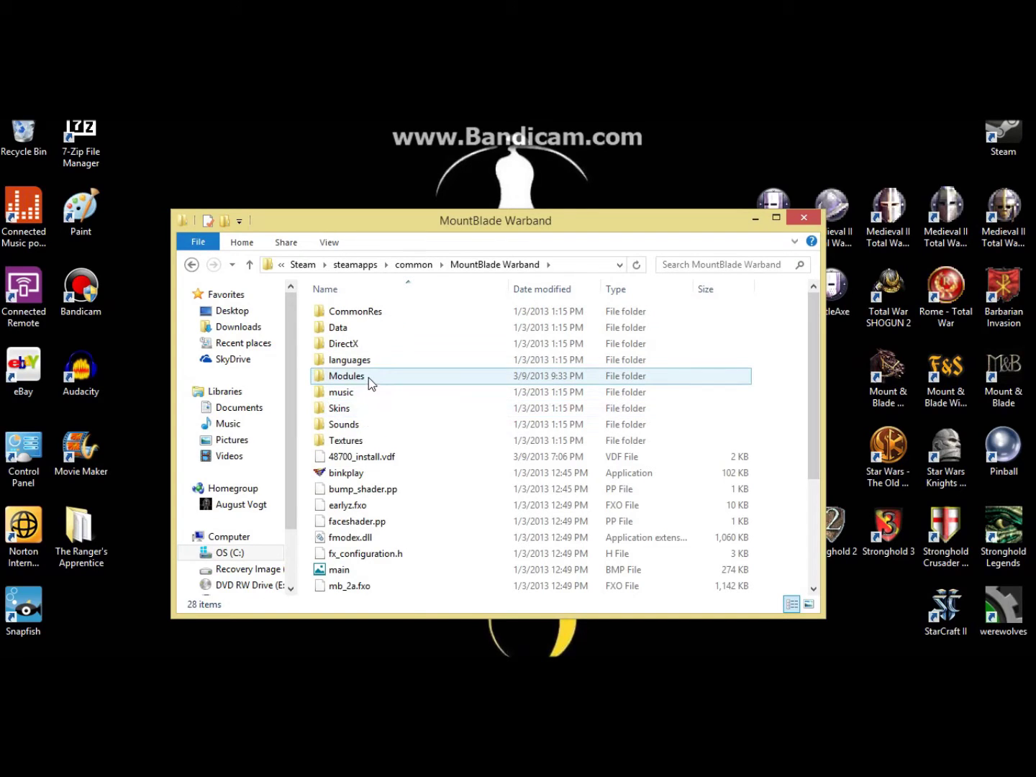
pyautogui.doubleClick(354, 377)
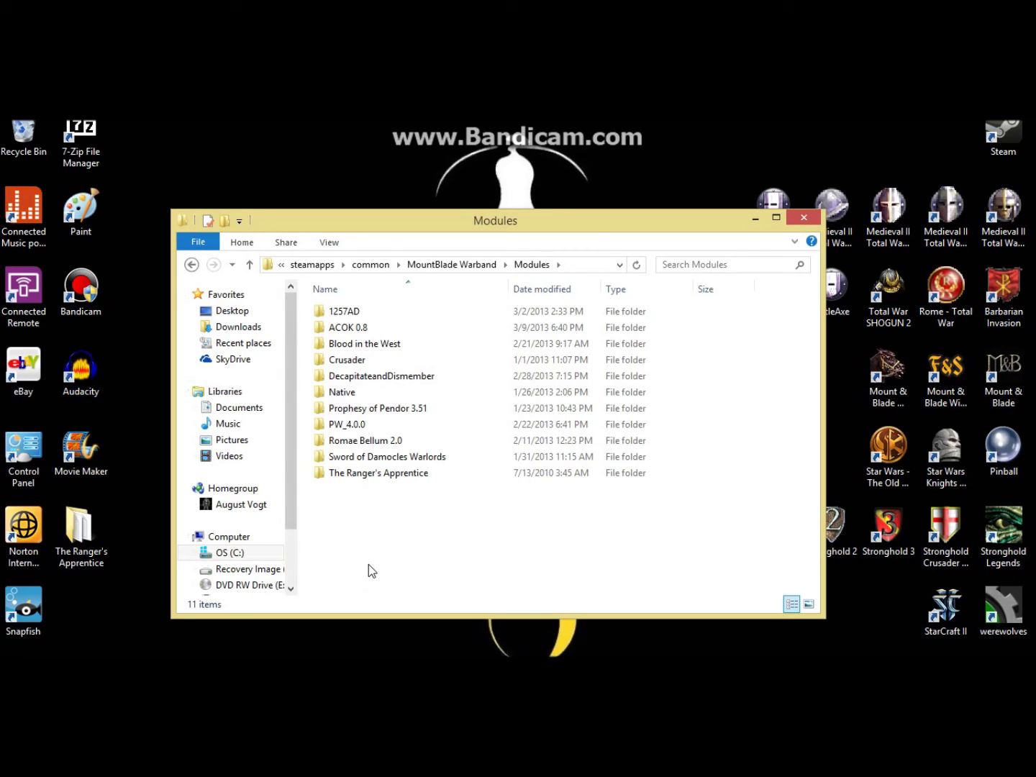
pyautogui.moveTo(80, 531); pyautogui.dragTo(123, 536)
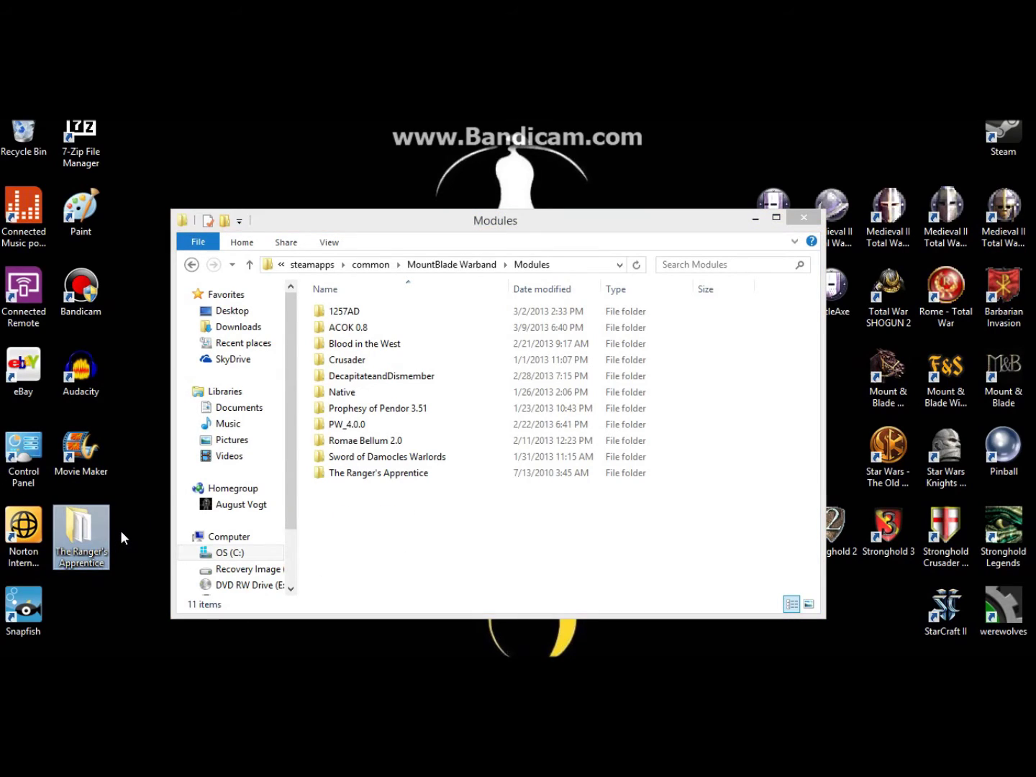
pyautogui.click(796, 225)
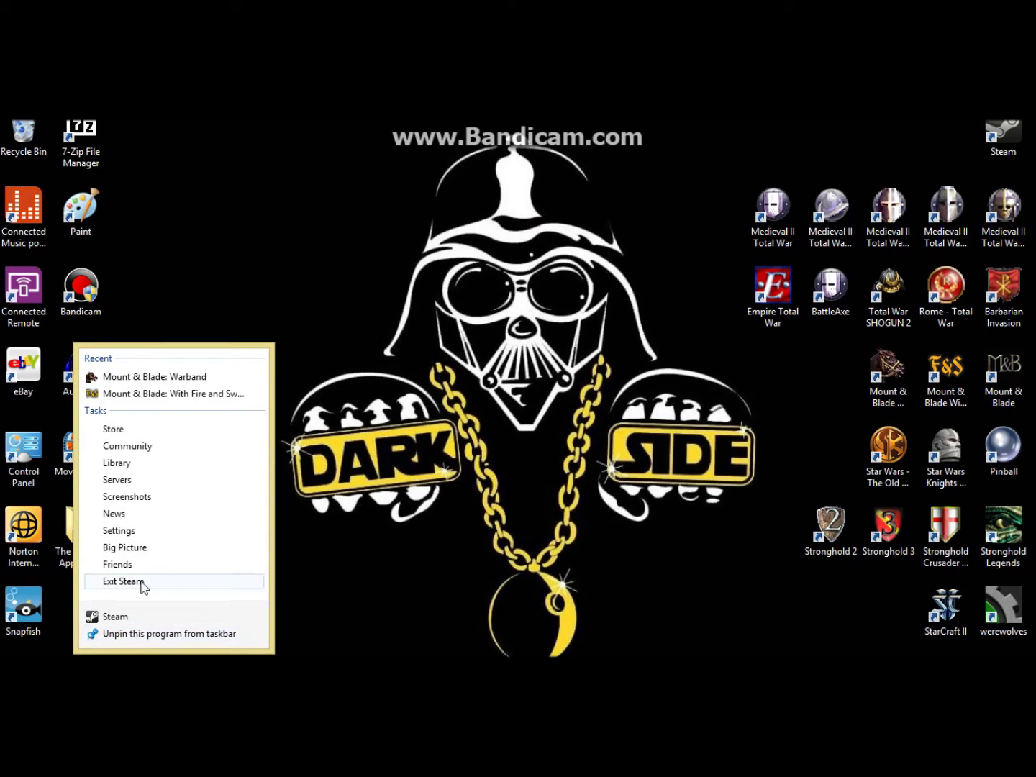
# Step: Dismiss the Steam taskbar jump list
pyautogui.click(295, 565)
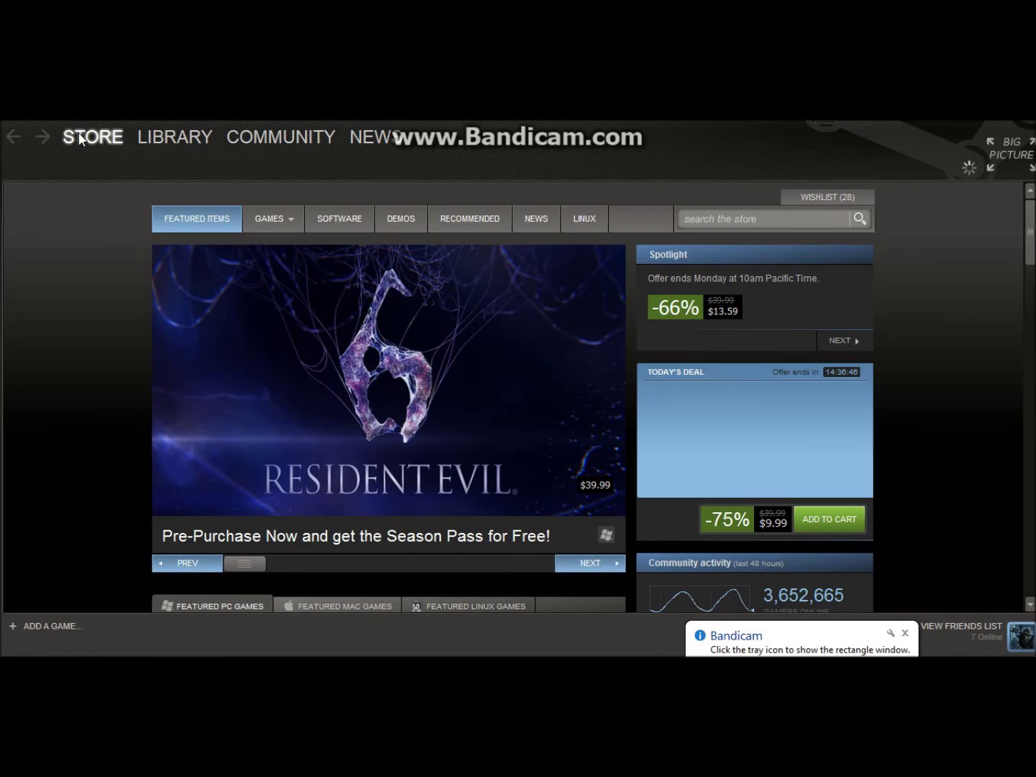
# Step: Switch Steam offline, then back online with a restart, and restore the Bandicam window
pyautogui.click(16, 117)
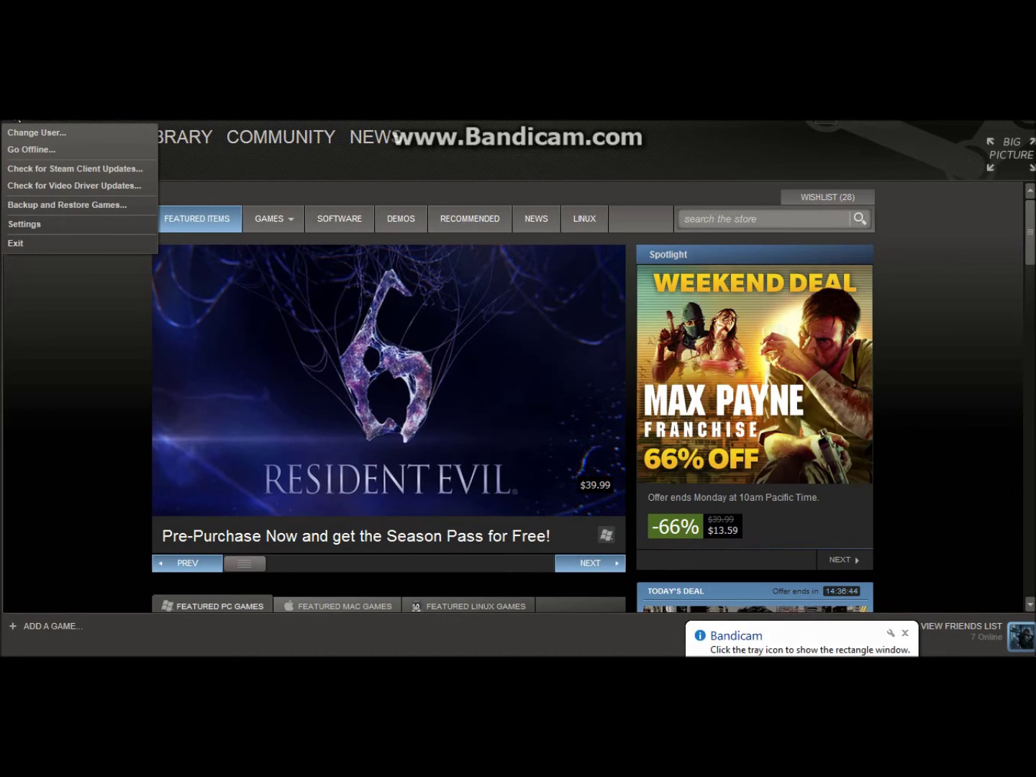
pyautogui.click(33, 152)
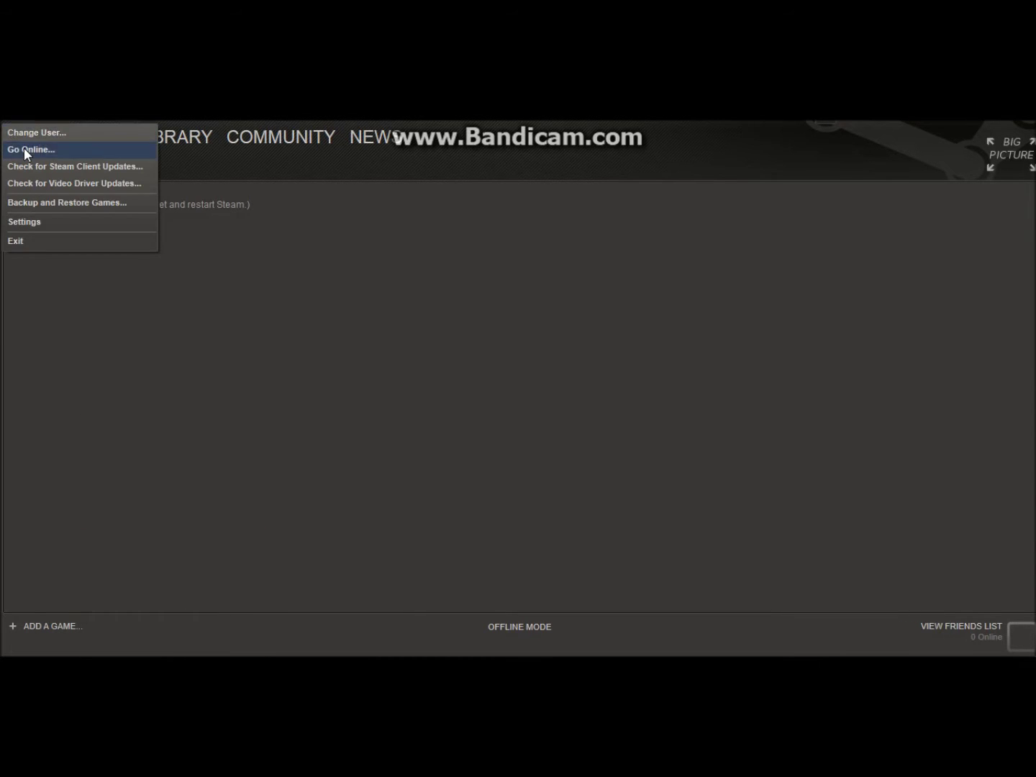
pyautogui.click(24, 147)
pyautogui.click(486, 417)
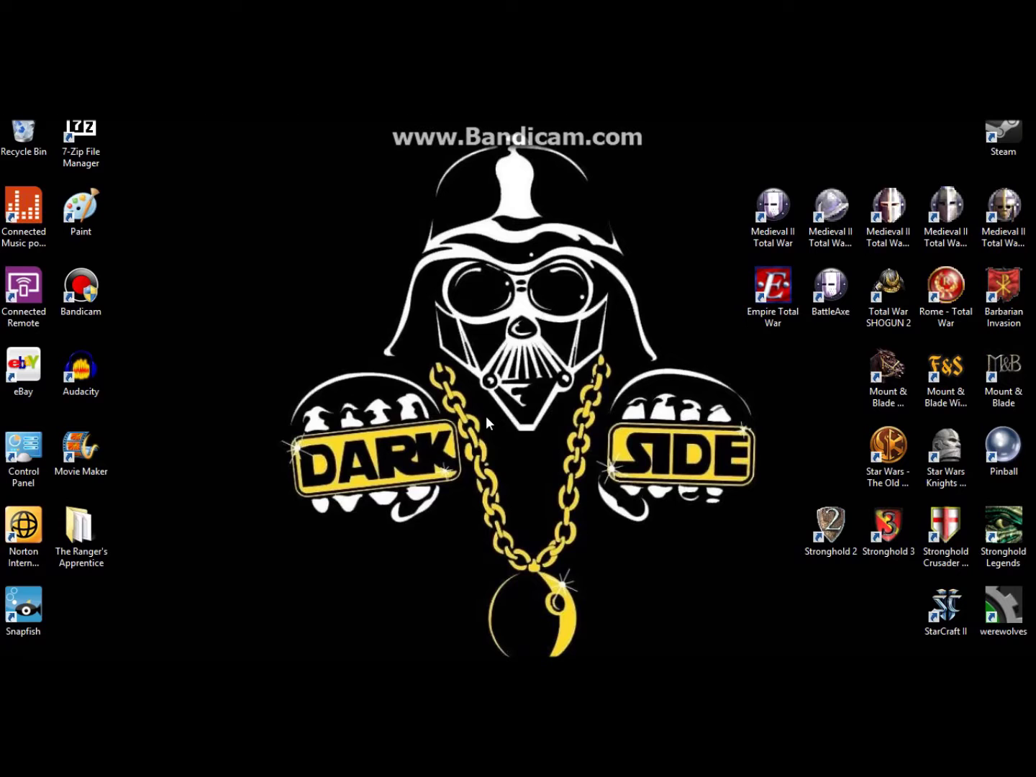
pyautogui.click(614, 336)
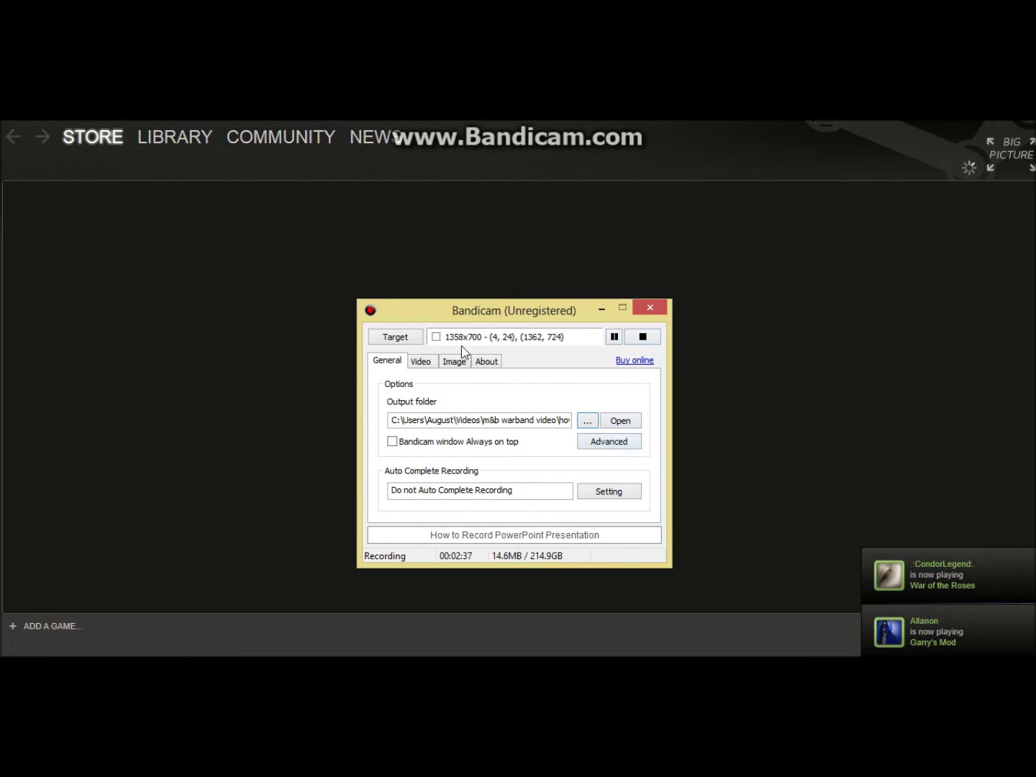
# Step: Choose the screen area Bandicam should record
pyautogui.click(395, 337)
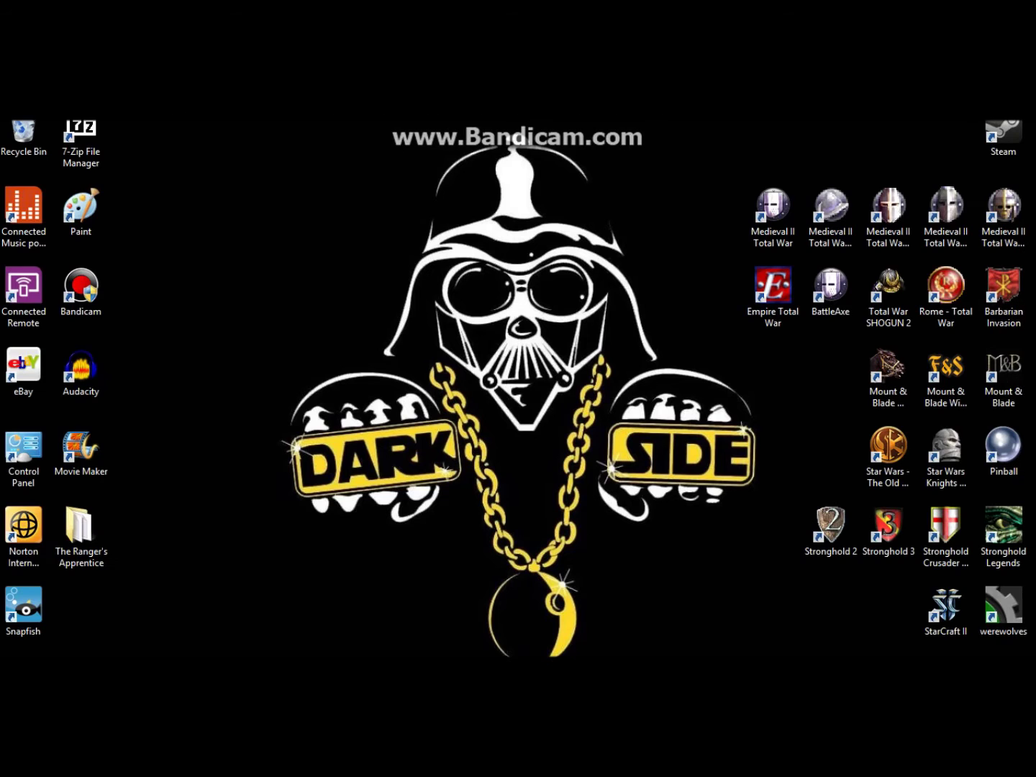
# Step: Launch Mount & Blade: Warband from its desktop shortcut
pyautogui.doubleClick(907, 387)
# Step: Select The Ranger's Apprentice as Warband's current module and close the launcher
pyautogui.click(700, 314)
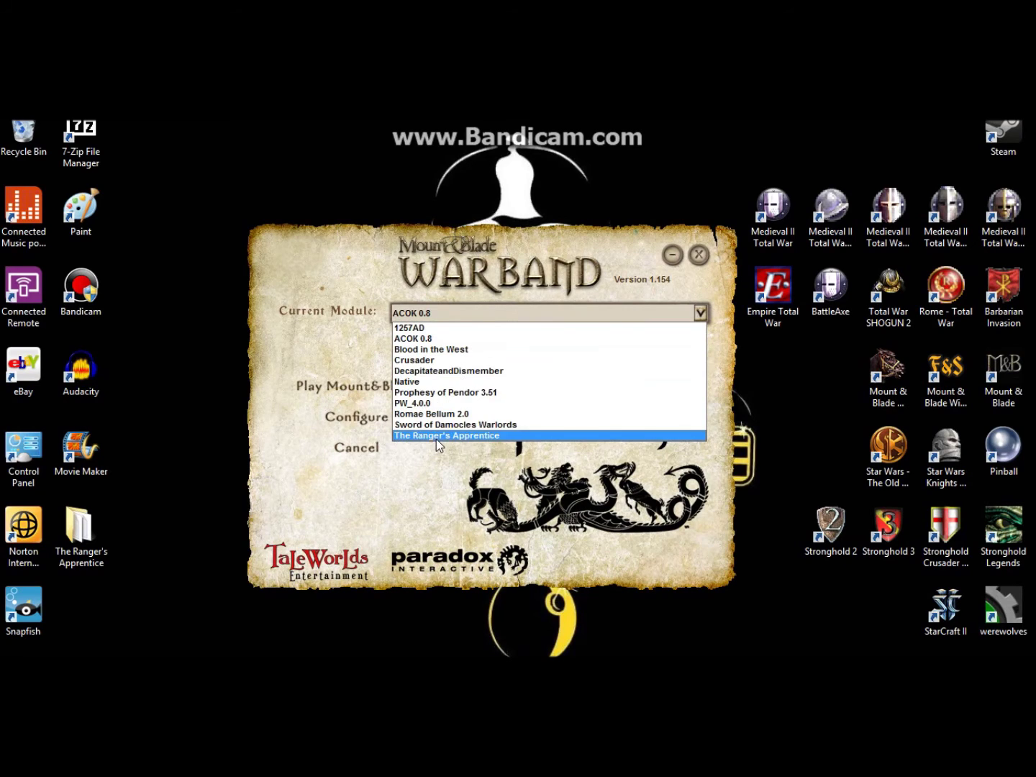
pyautogui.click(436, 437)
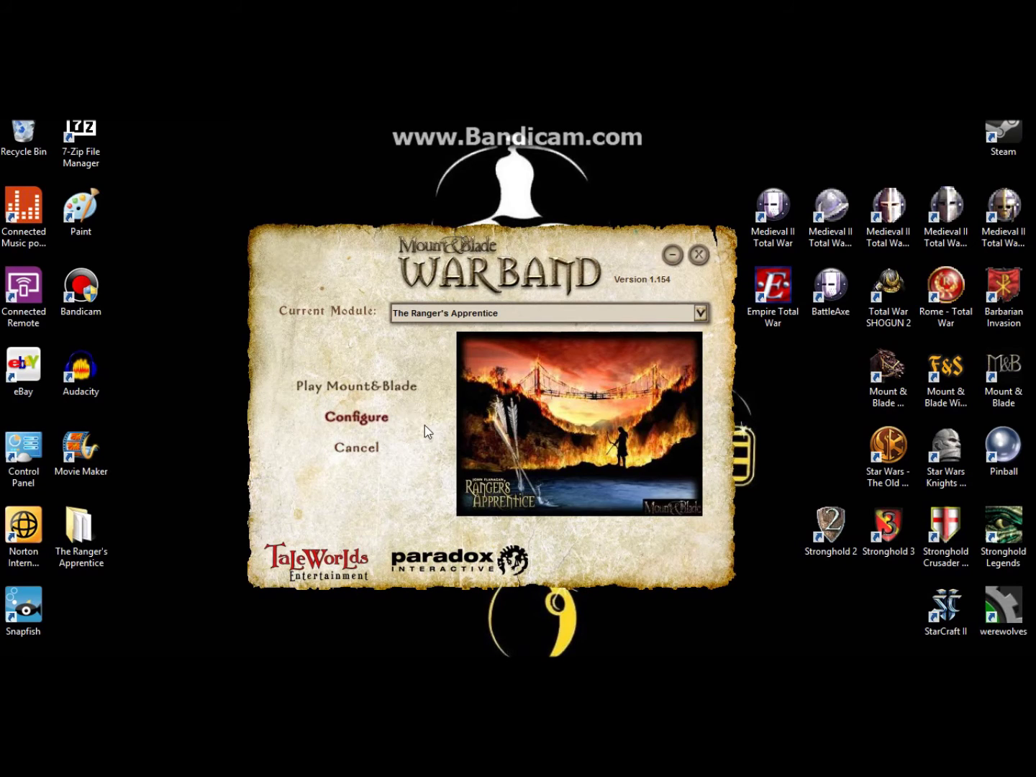
pyautogui.click(699, 255)
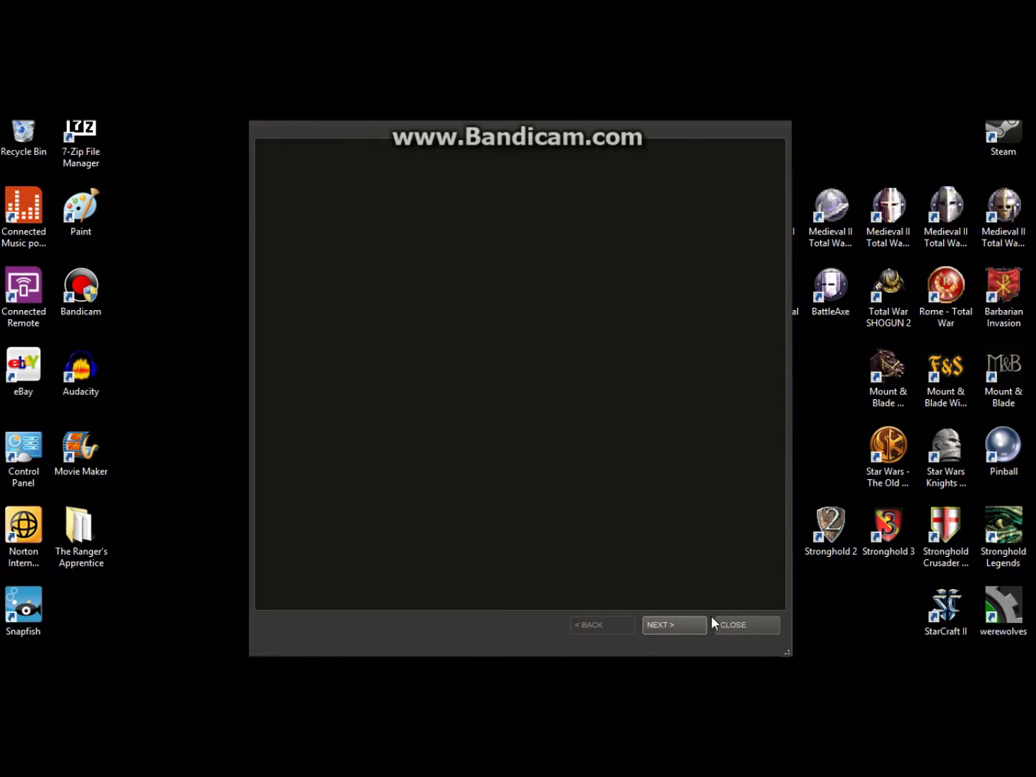
# Step: Open ModDB's A Clash of Kings beta 0.8 page and request the 1.54 GB ACOK_0.8.rar download
pyautogui.click(727, 624)
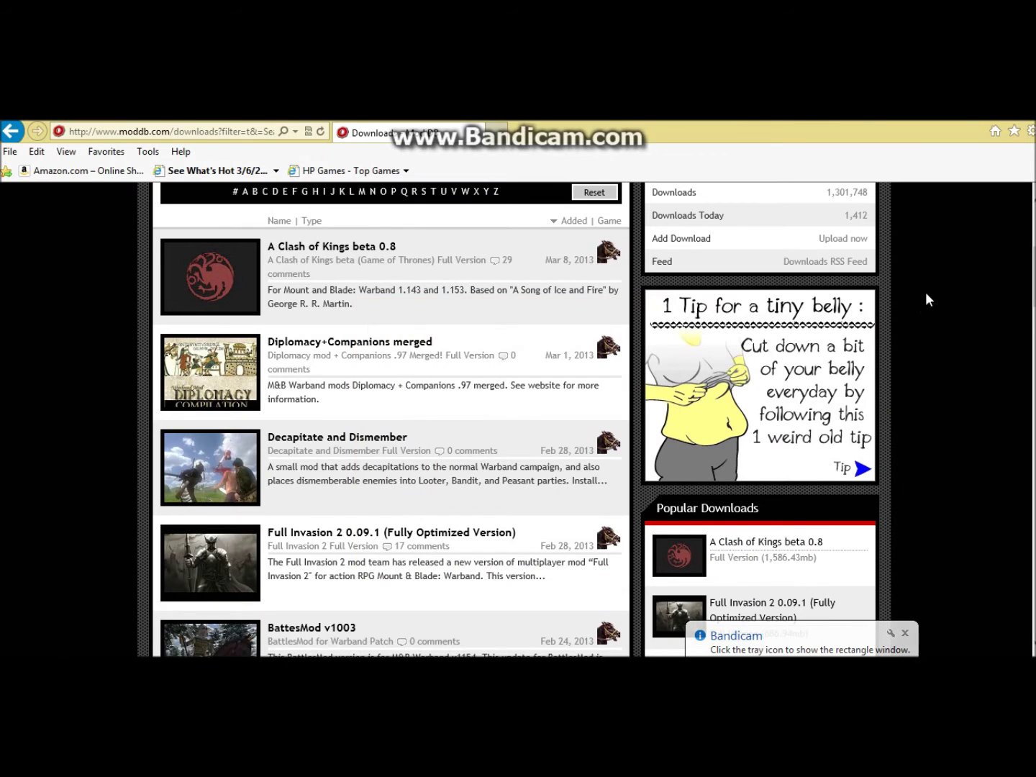
pyautogui.click(351, 247)
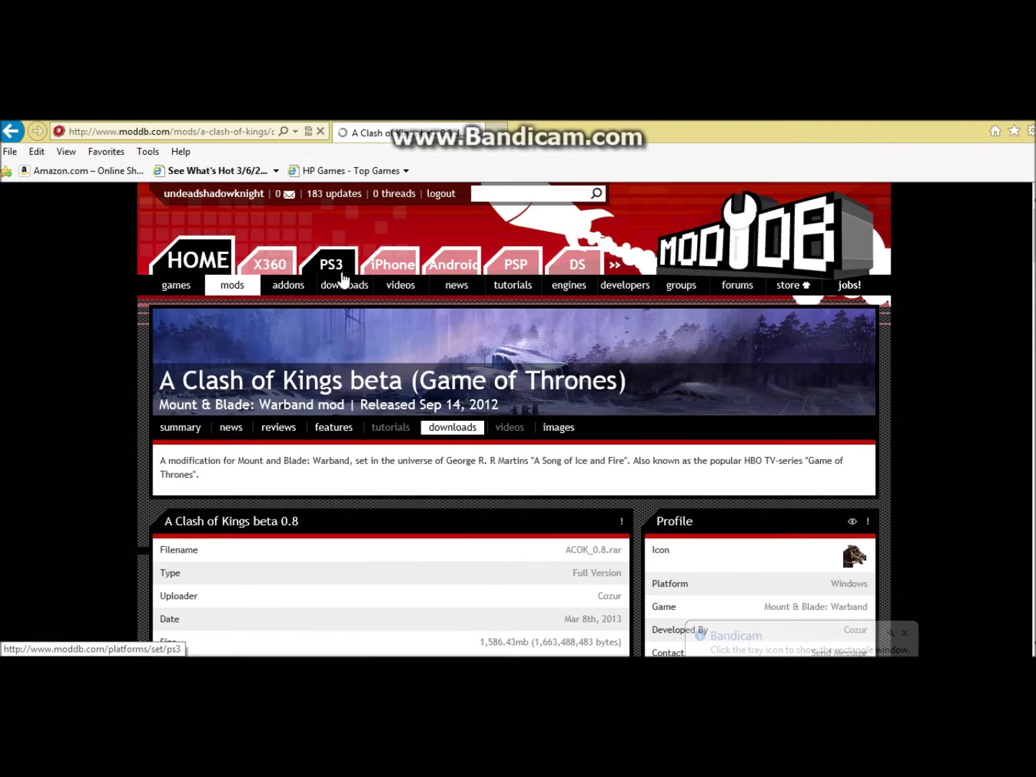
pyautogui.scroll(-3, 245, 356)
pyautogui.scroll(-1, 249, 372)
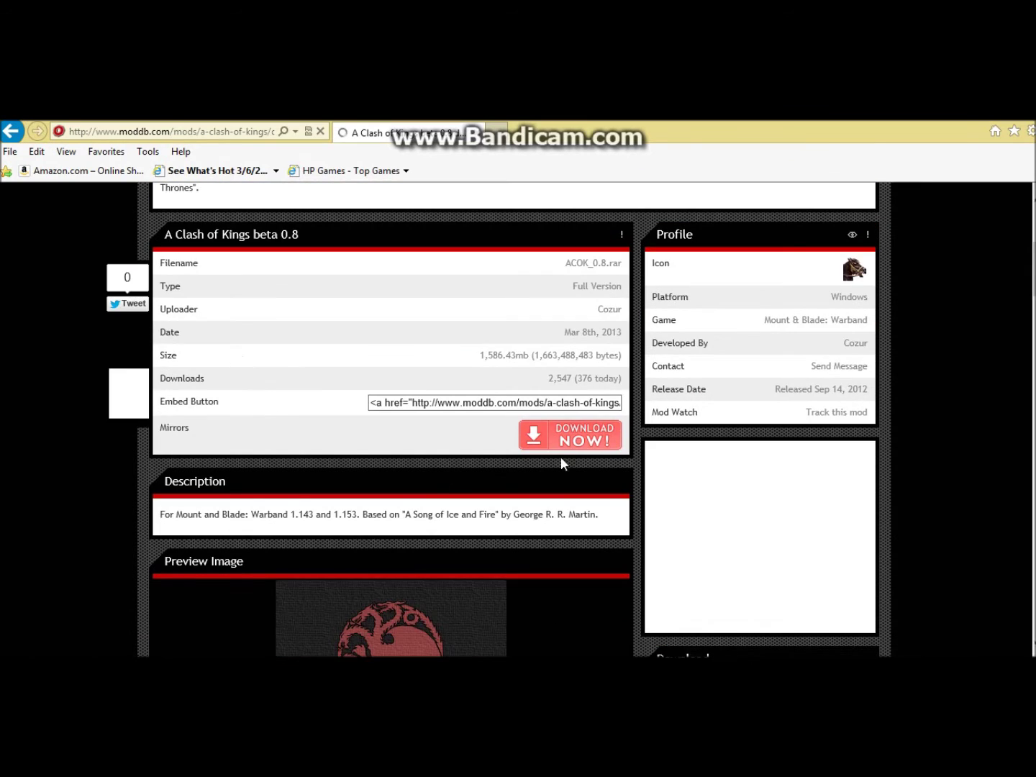
pyautogui.click(564, 434)
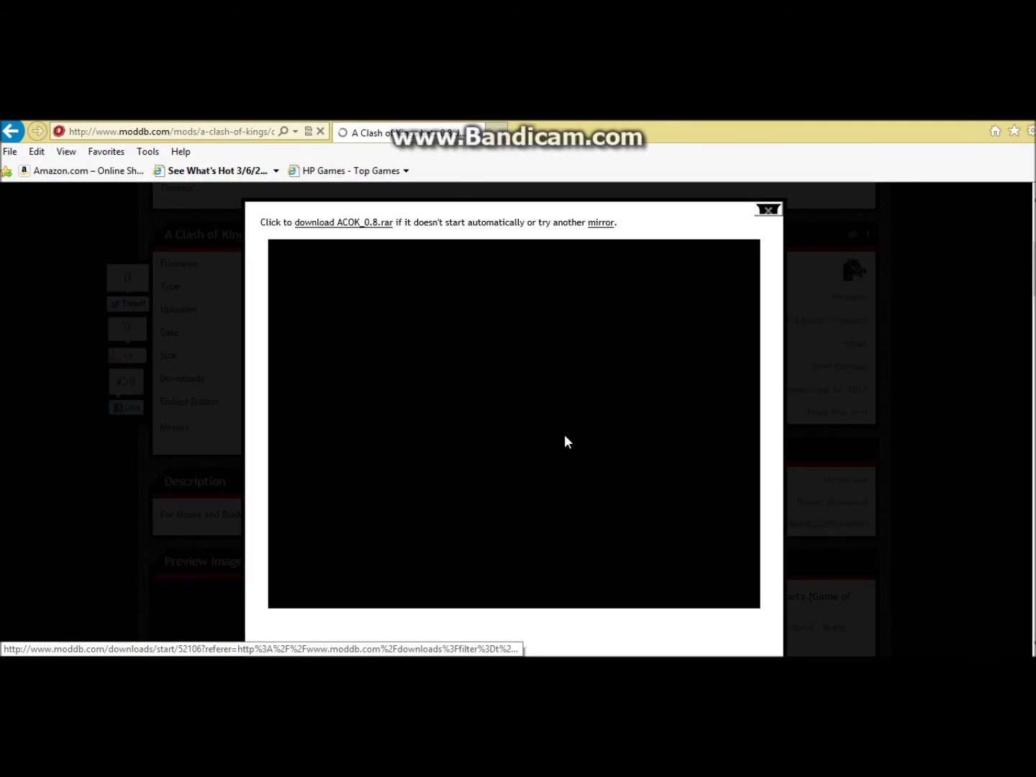
pyautogui.click(356, 224)
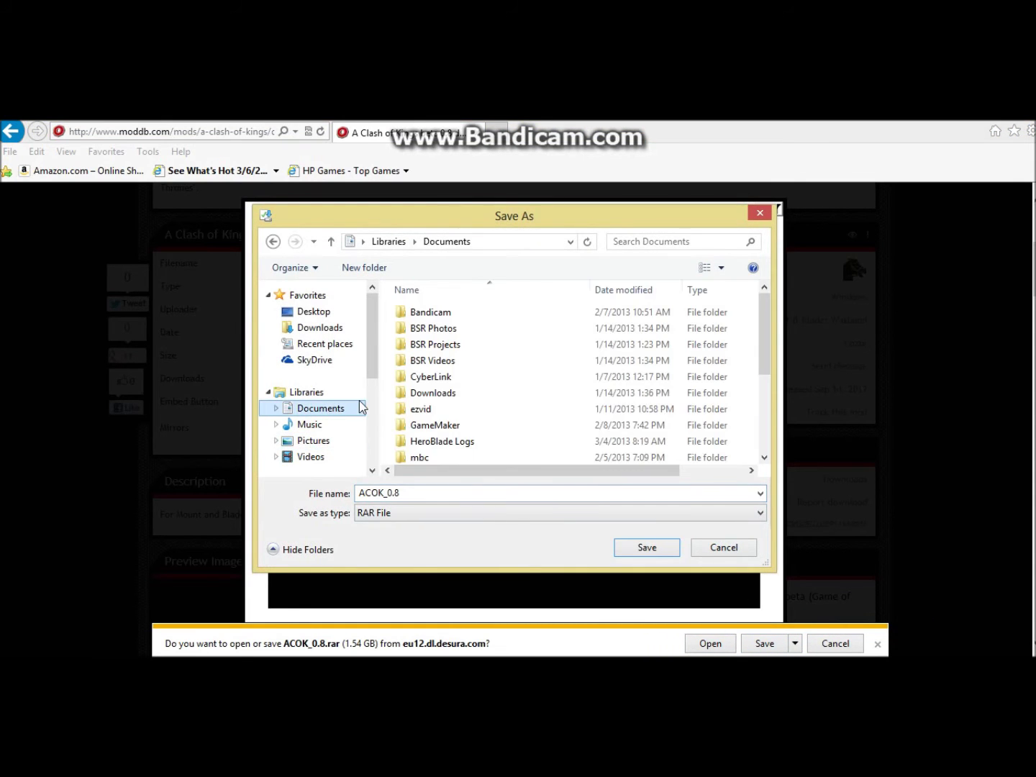
# Step: Save ACOK_0.8.rar into the Documents\zmods for mount and blade warband folder
pyautogui.moveTo(765, 328); pyautogui.dragTo(756, 432)
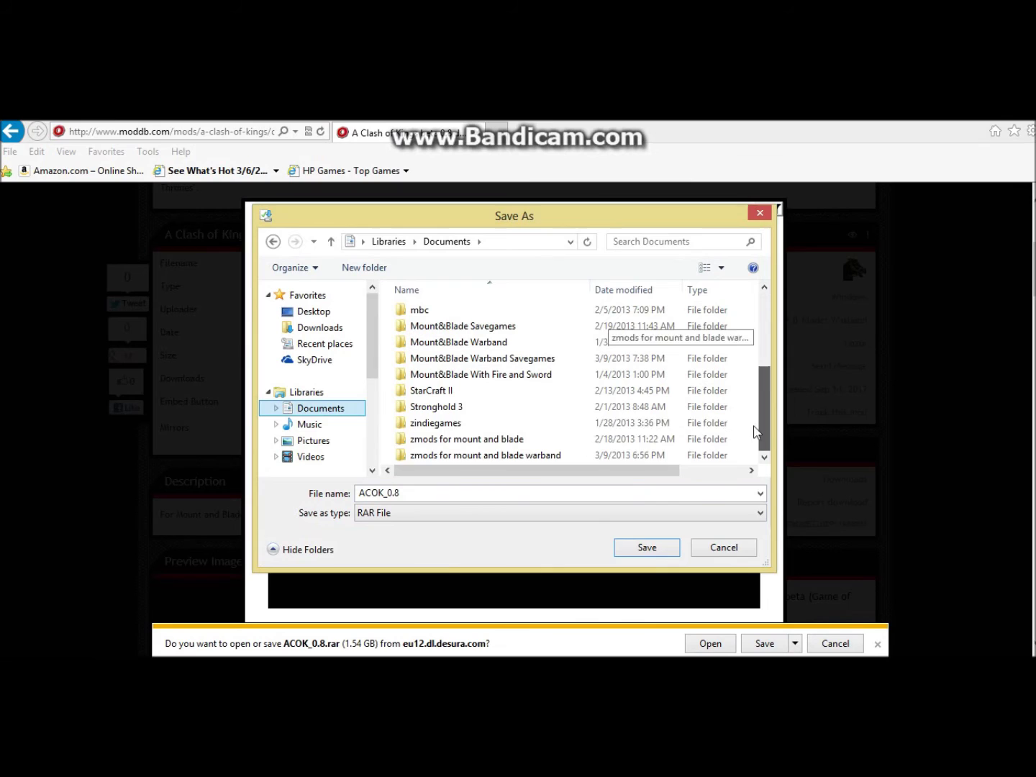
pyautogui.doubleClick(518, 457)
pyautogui.scroll(-5, 547, 371)
pyautogui.scroll(10, 548, 371)
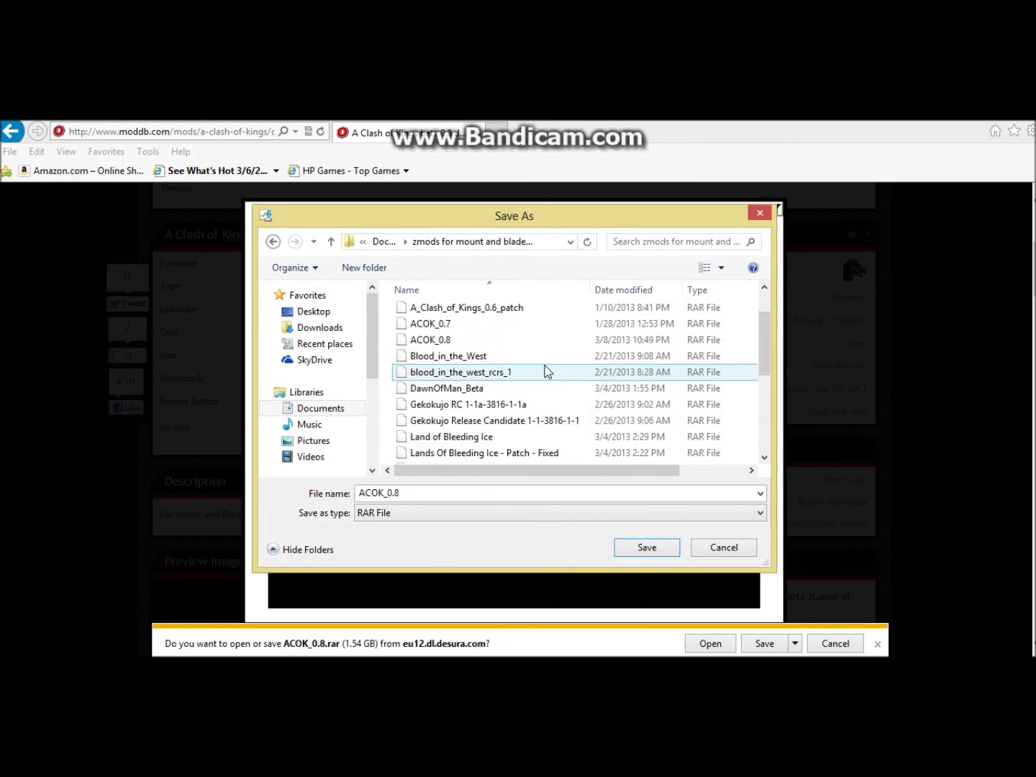
pyautogui.scroll(-1, 458, 357)
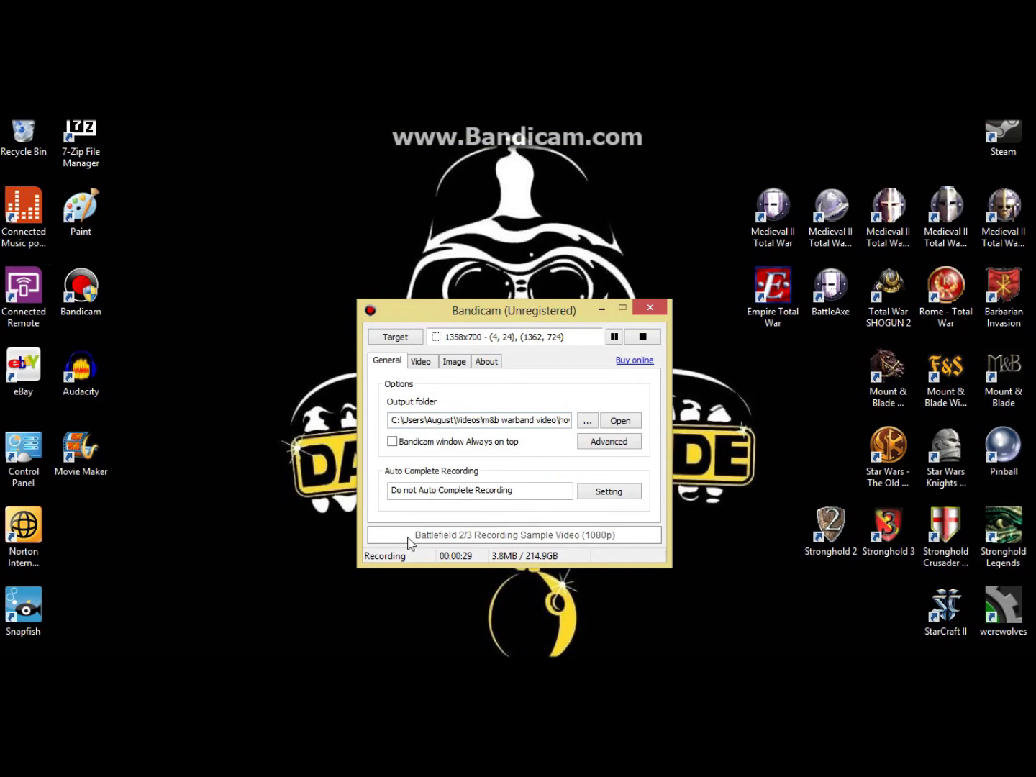
# Step: Launch 7-Zip File Manager from the desktop and open a new Explorer window
pyautogui.click(92, 145)
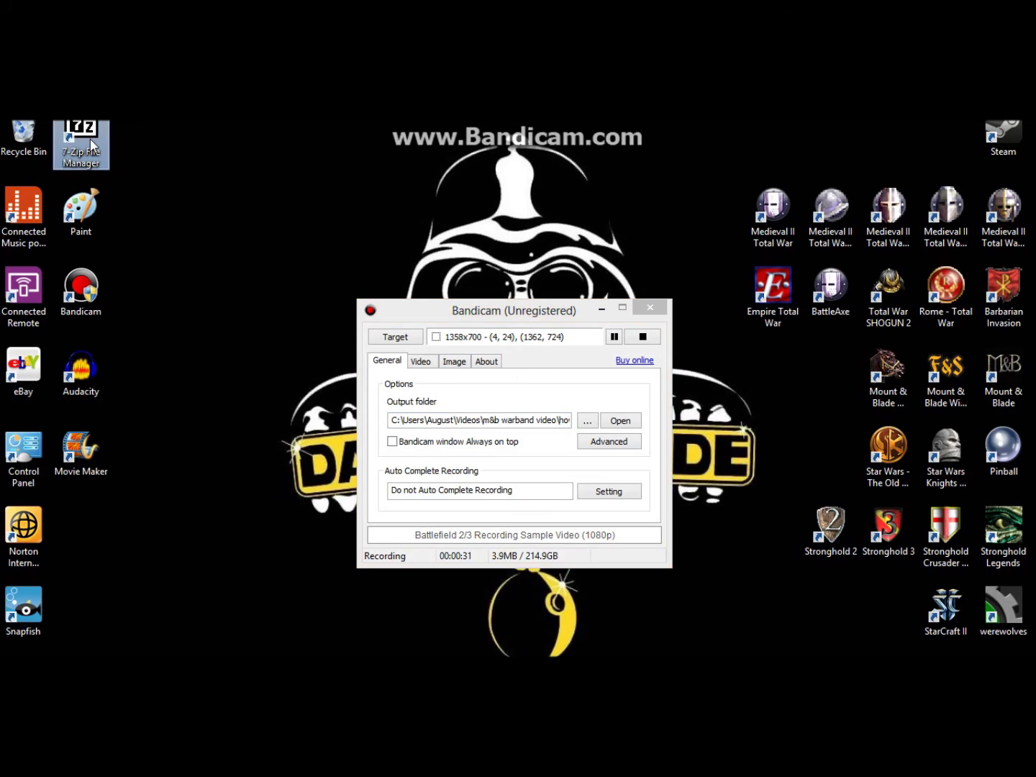
pyautogui.doubleClick(92, 145)
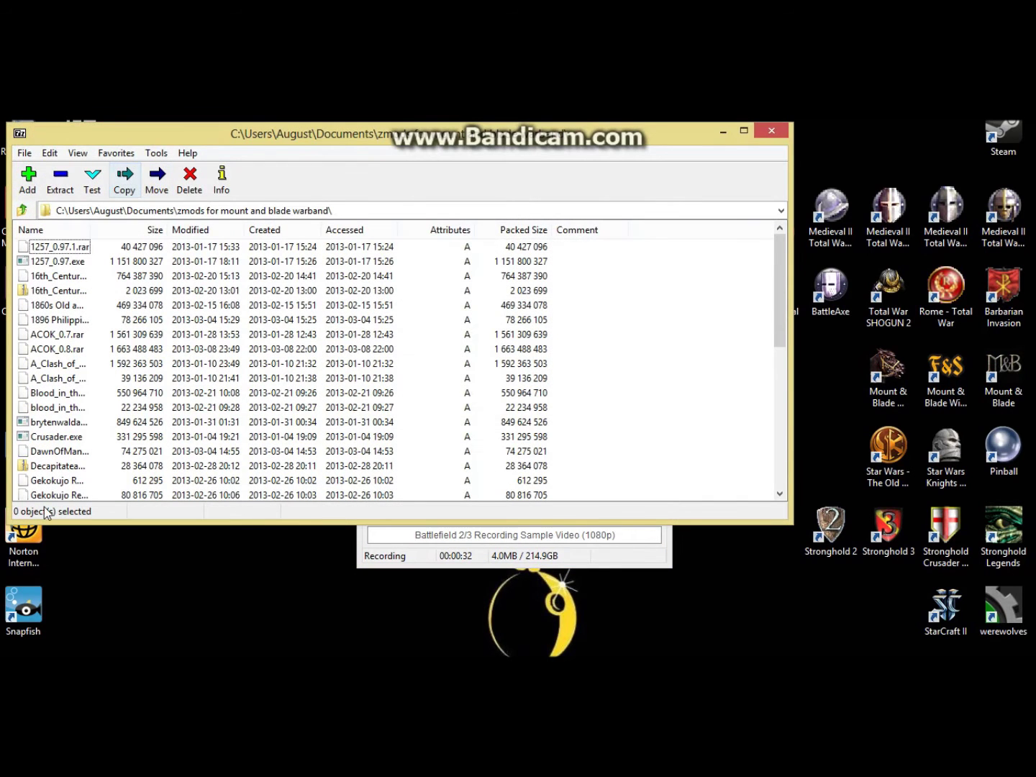
pyautogui.press('super+e')
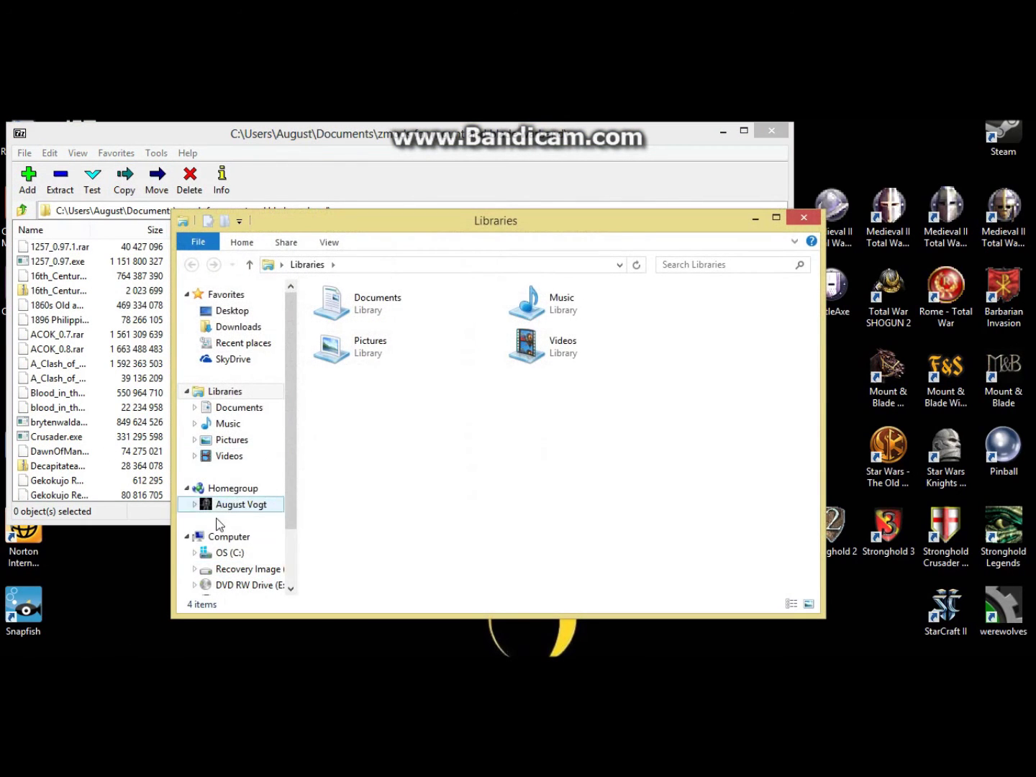
# Step: Browse from C: through Program Files (x86)\Steam\steamapps\common\MountBlade Warband into the Modules folder
pyautogui.click(216, 553)
pyautogui.doubleClick(366, 376)
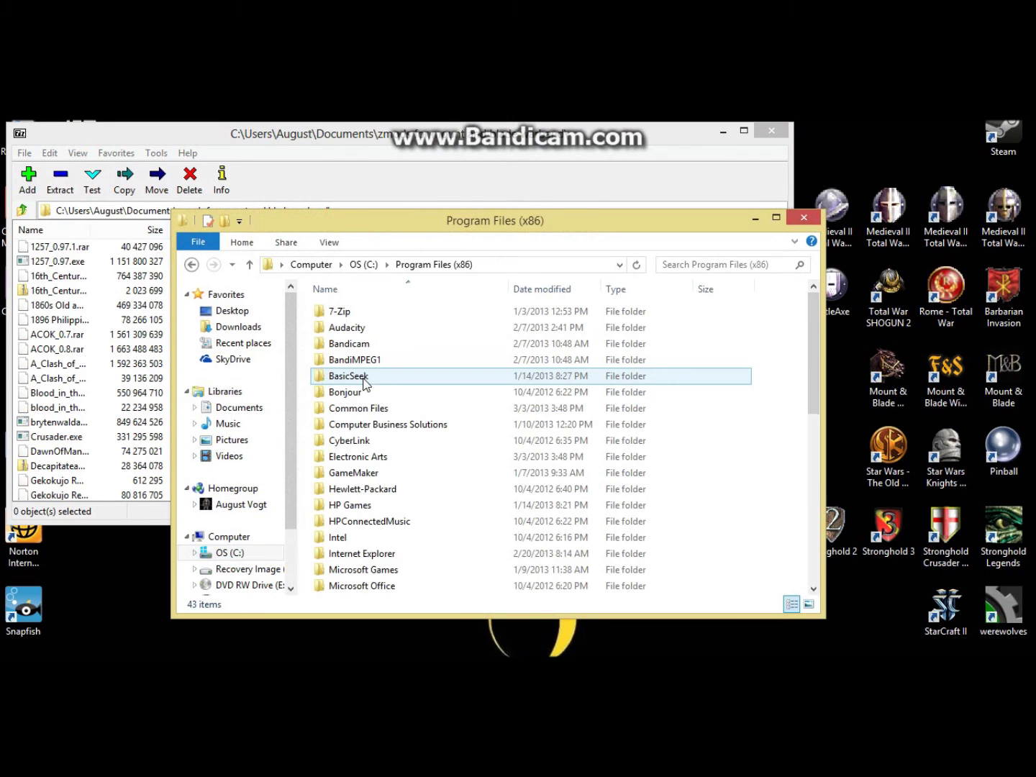
pyautogui.scroll(-1, 354, 556)
pyautogui.scroll(-5, 353, 554)
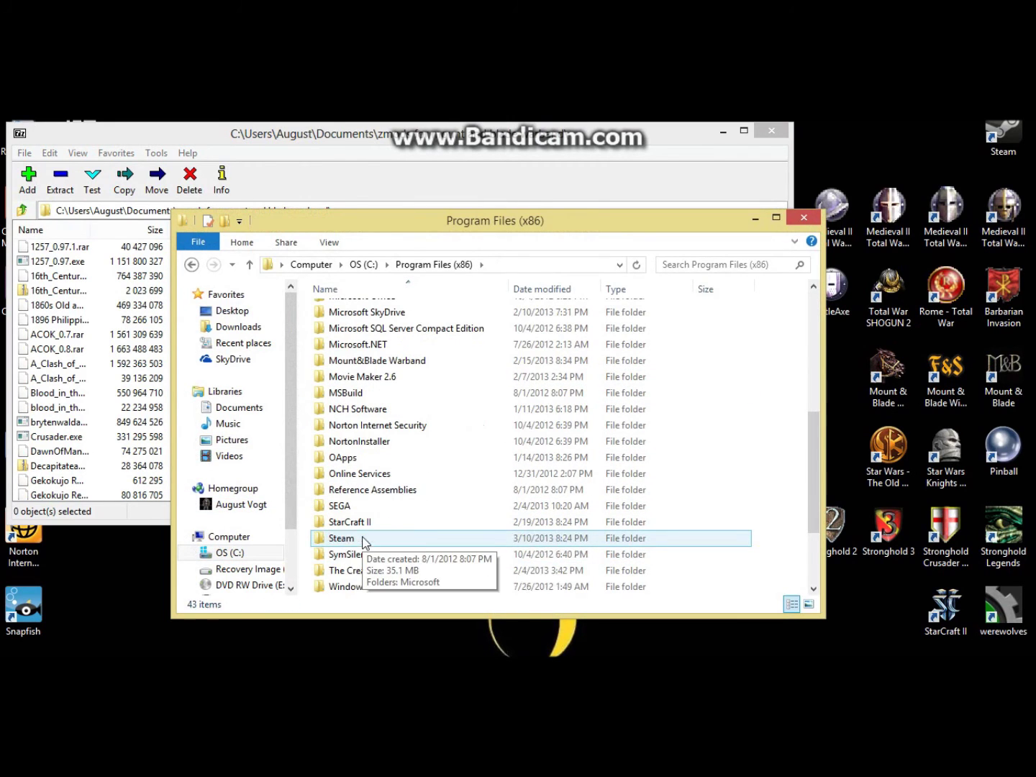
pyautogui.click(353, 540)
pyautogui.doubleClick(353, 540)
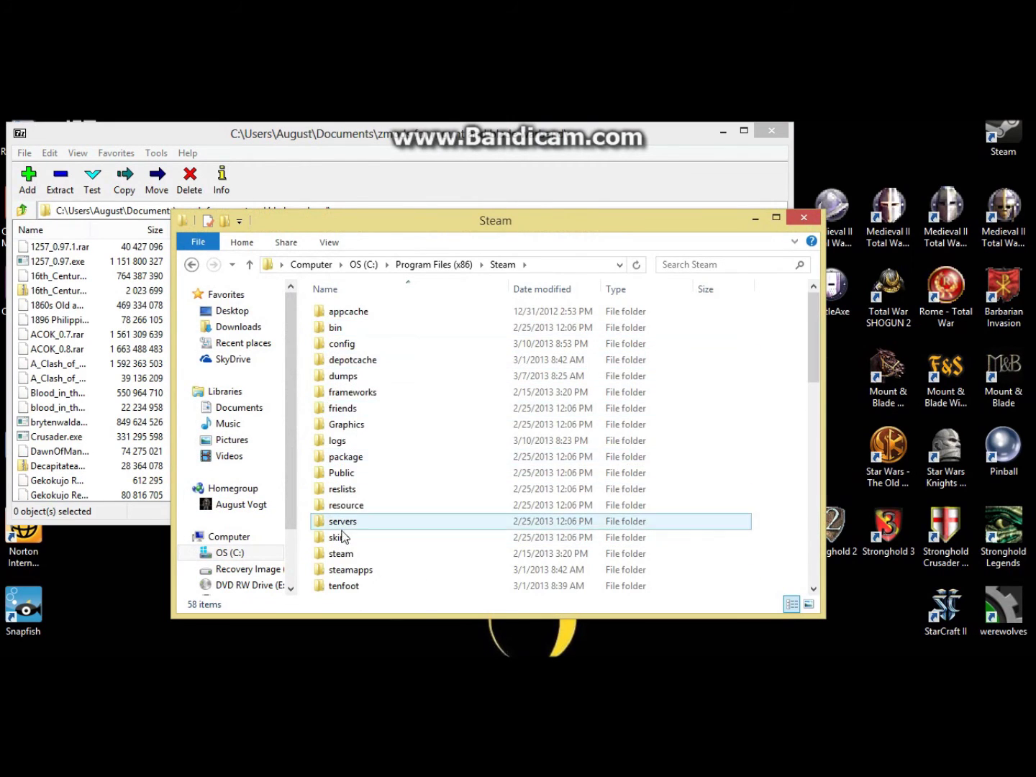
pyautogui.doubleClick(349, 572)
pyautogui.doubleClick(338, 313)
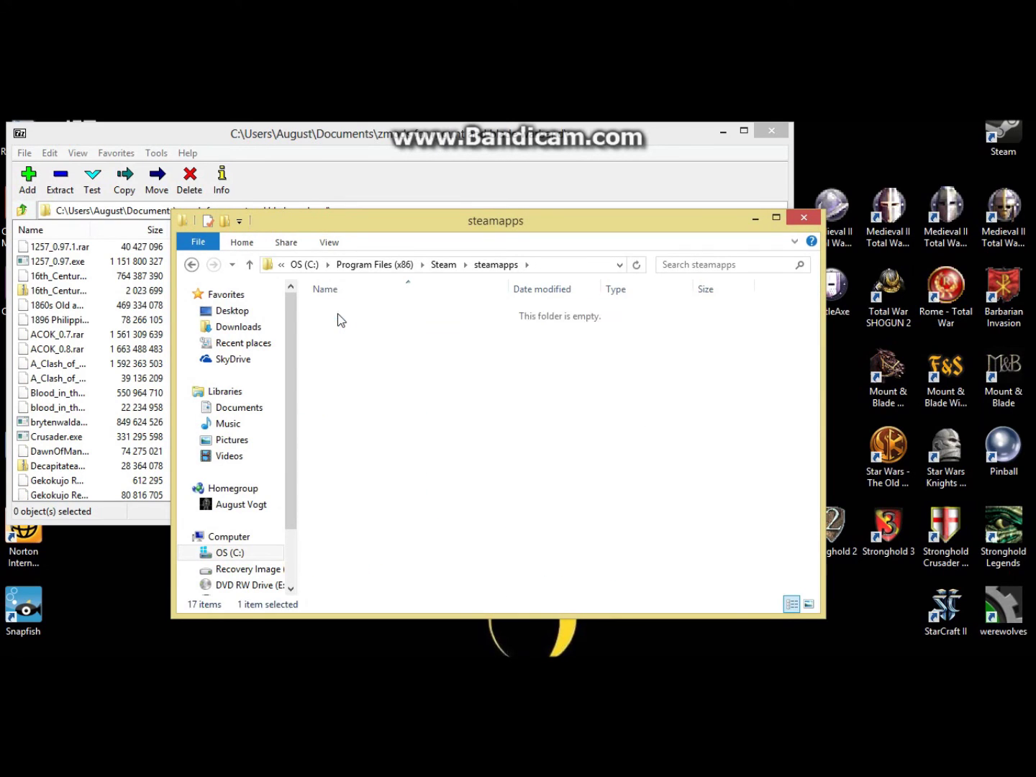
pyautogui.doubleClick(415, 375)
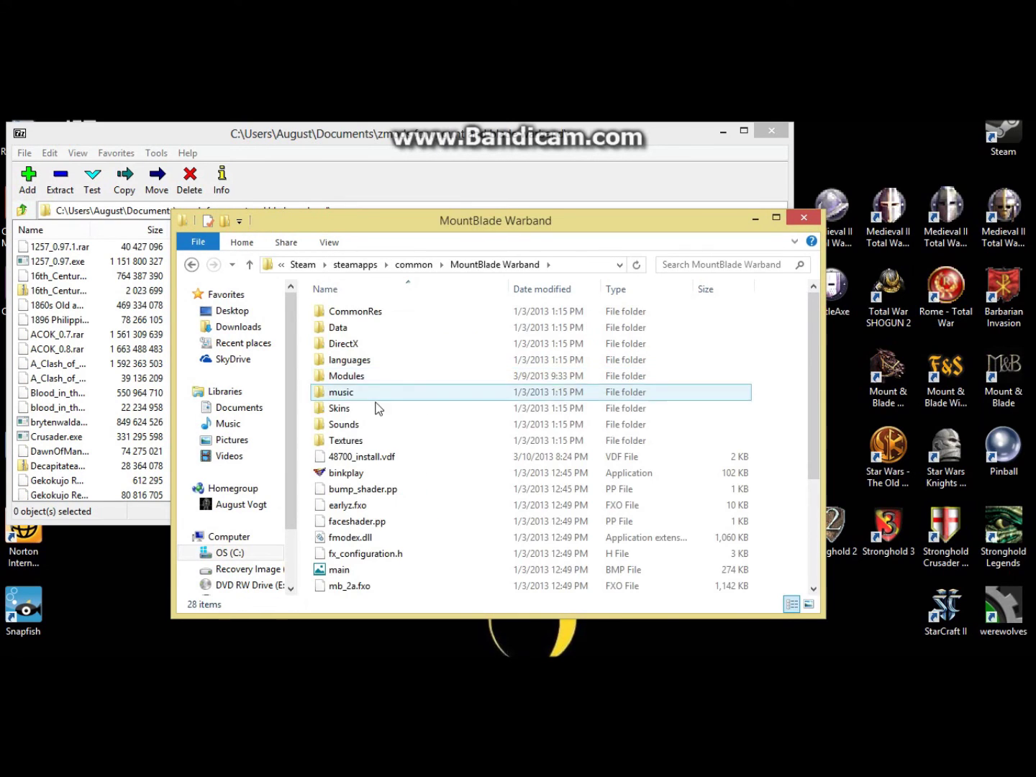
pyautogui.doubleClick(371, 378)
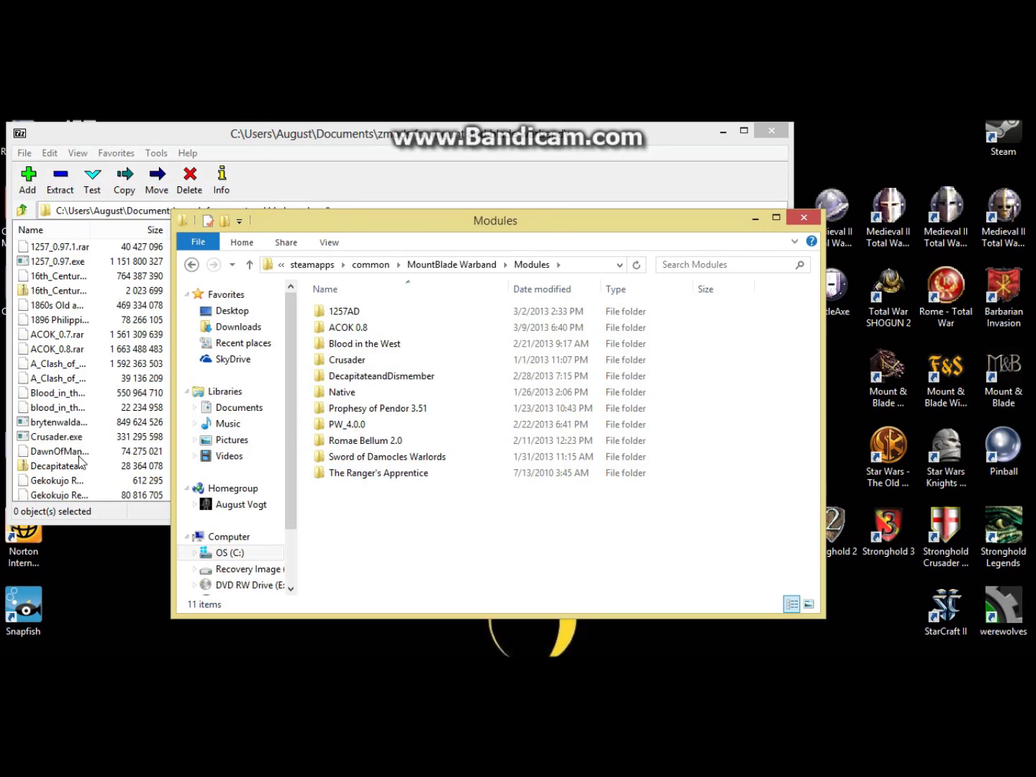
# Step: Open ACOK_0.8.rar in 7-Zip File Manager to reveal its ACOK 0.8 folder
pyautogui.click(238, 137)
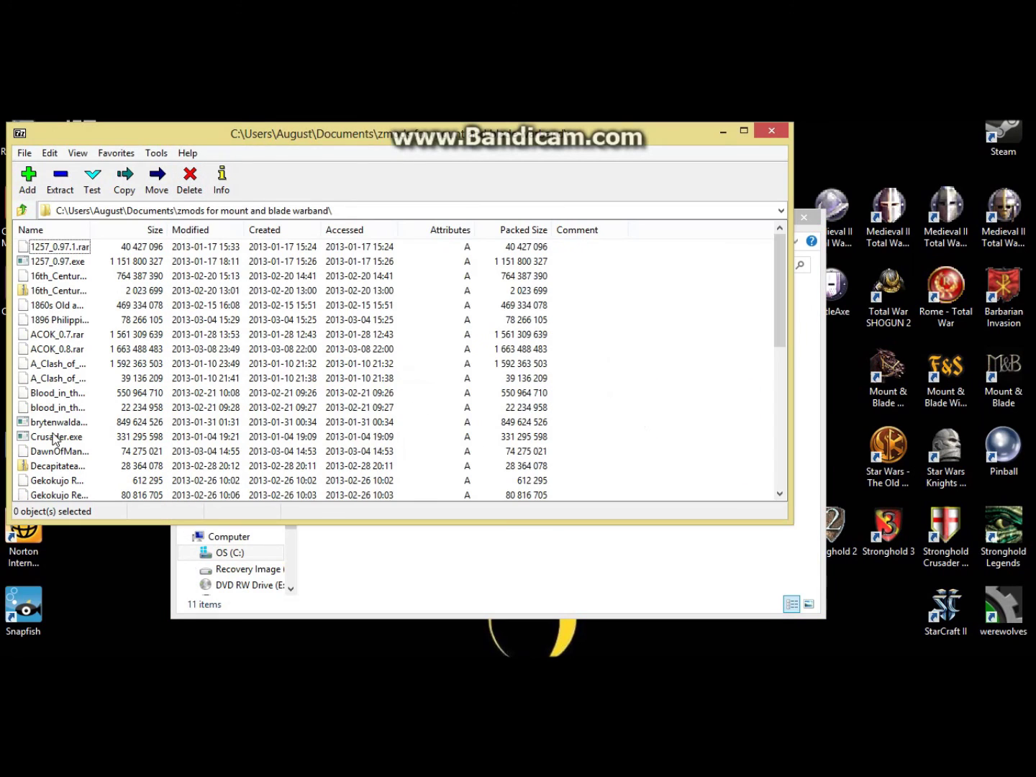
pyautogui.click(65, 380)
pyautogui.click(65, 352)
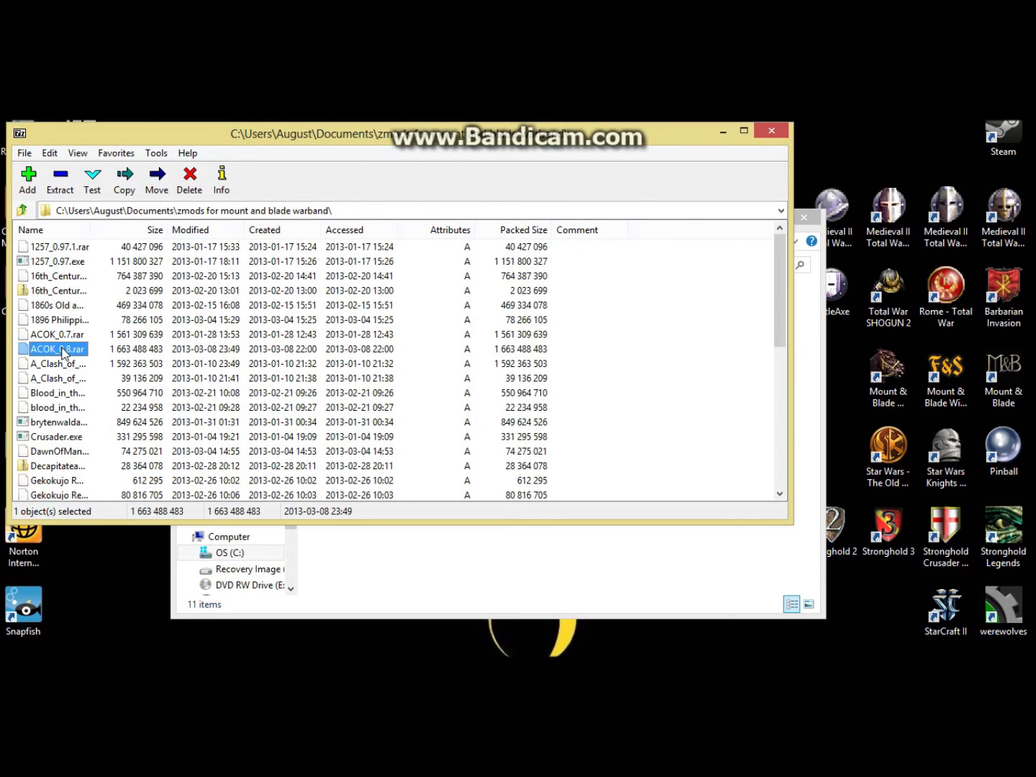
pyautogui.doubleClick(60, 348)
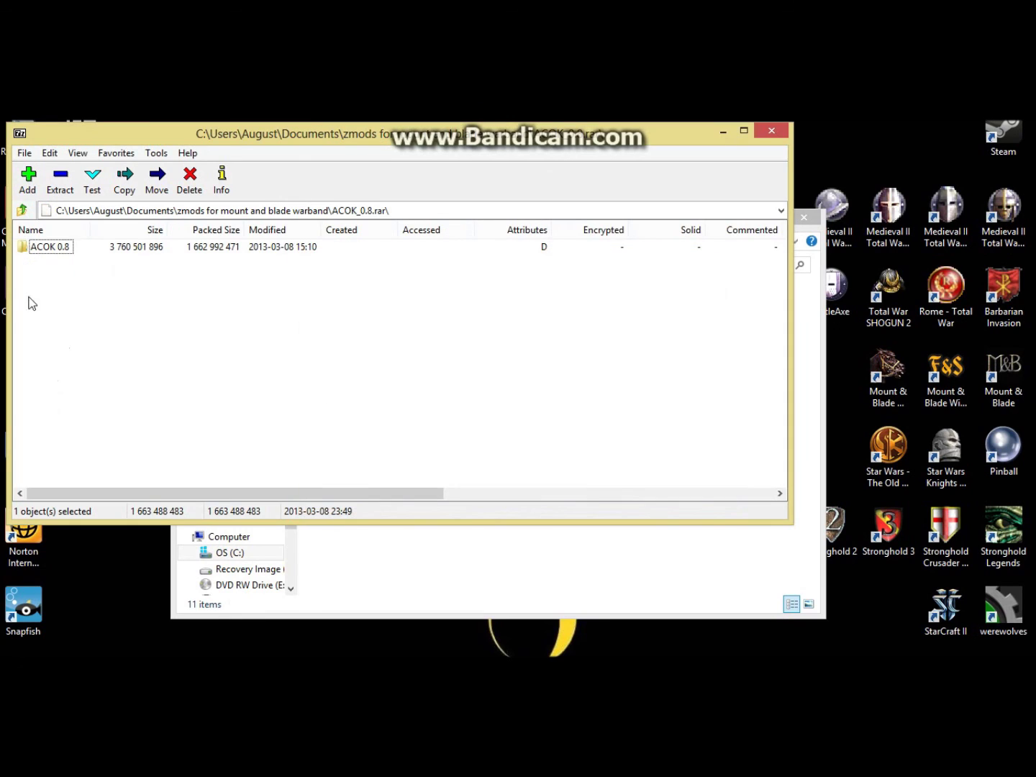
# Step: Close the Warband Modules Explorer window and 7-Zip File Manager
pyautogui.click(771, 560)
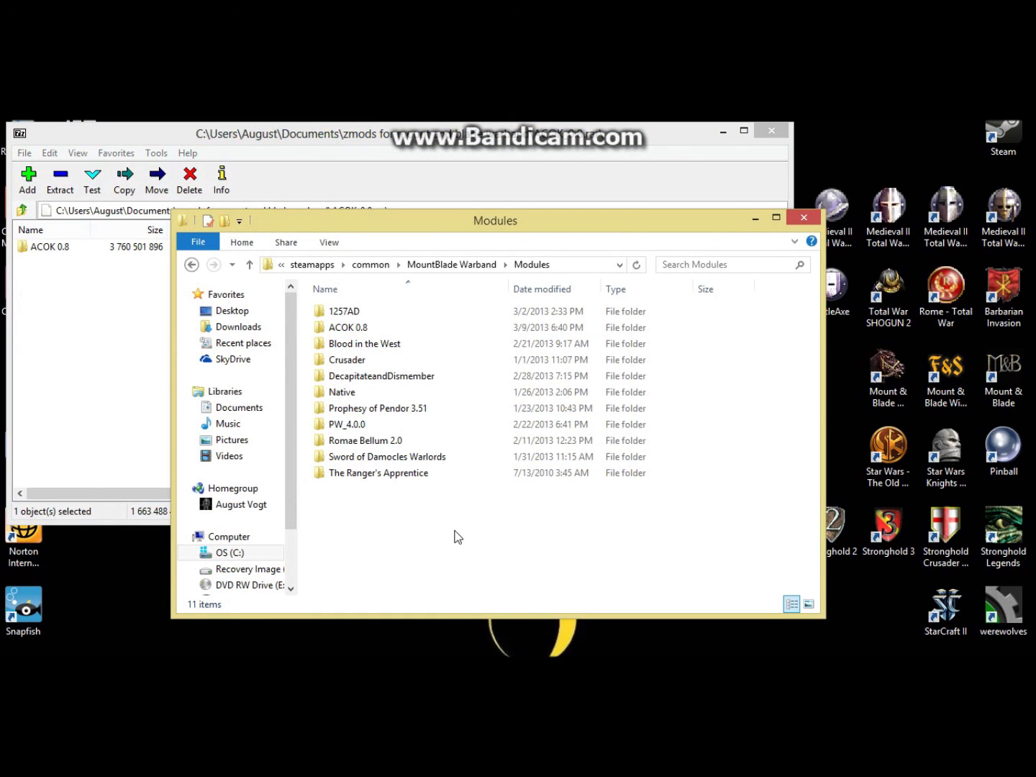
pyautogui.click(804, 217)
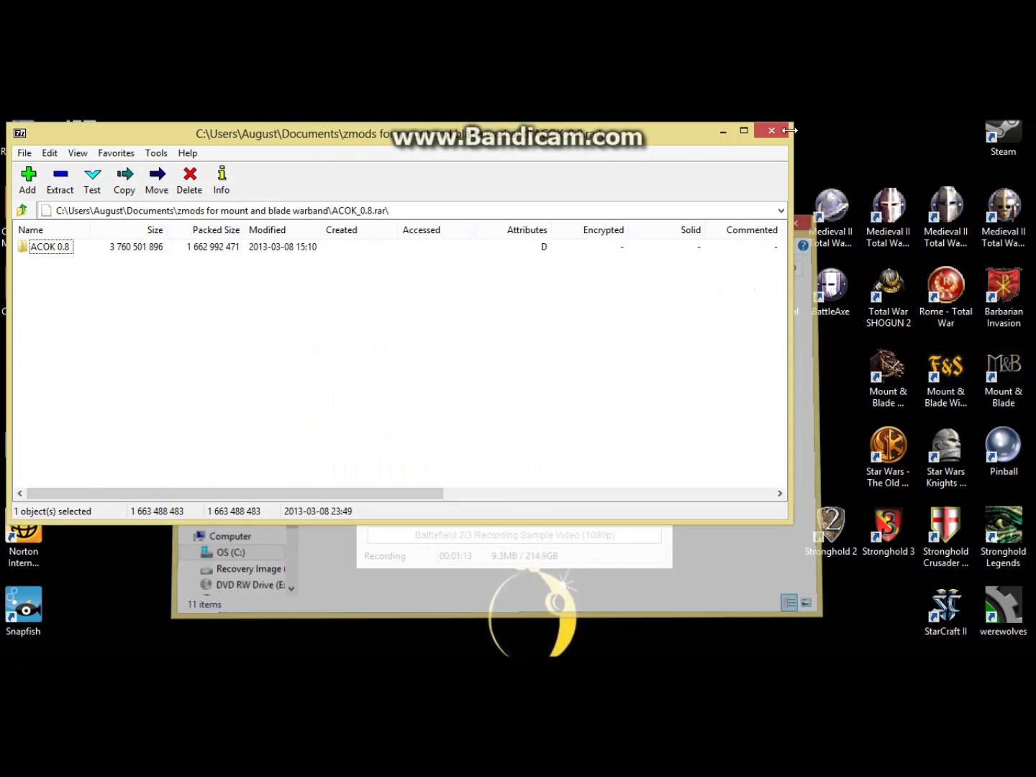
pyautogui.click(773, 130)
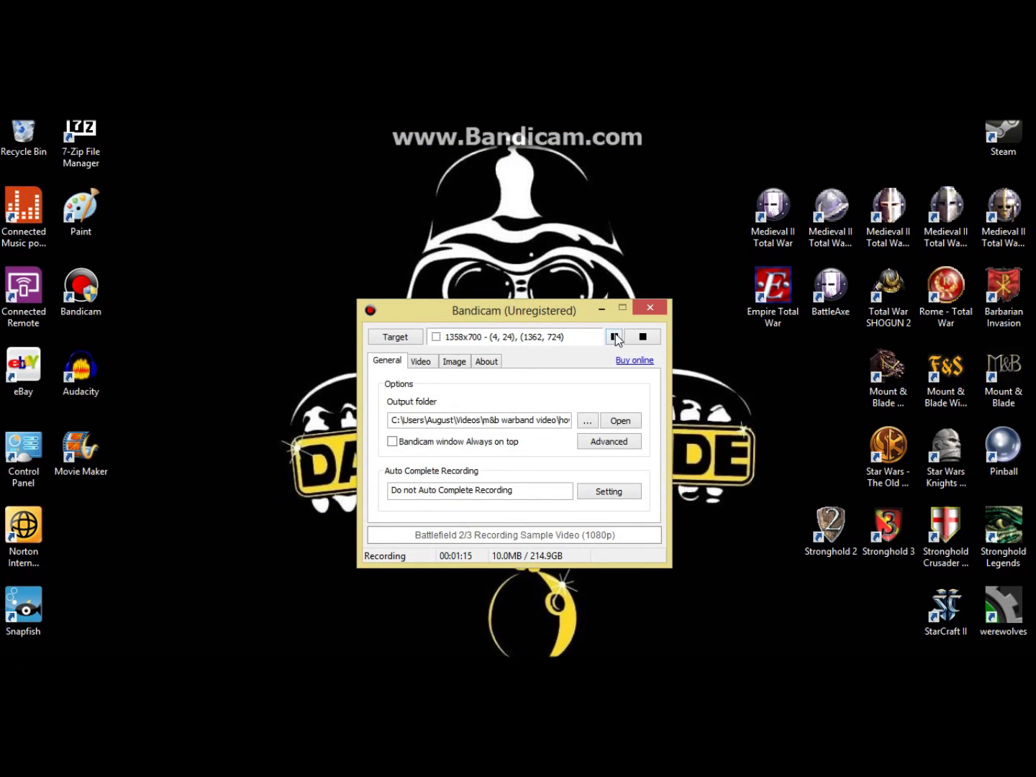